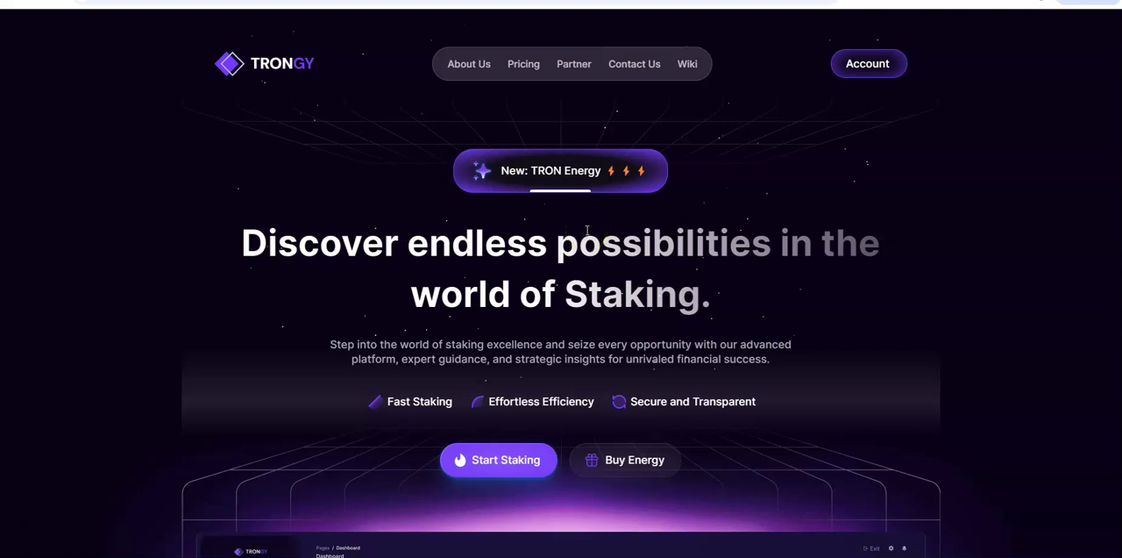
{"action": "scroll", "coordinate": [587, 230], "scroll_direction": "down", "scroll_amount": 2}
{"action": "scroll", "coordinate": [587, 231], "scroll_direction": "down", "scroll_amount": 2}
{"action": "scroll", "coordinate": [587, 231], "scroll_direction": "down", "scroll_amount": 2}
{"action": "scroll", "coordinate": [587, 231], "scroll_direction": "down", "scroll_amount": 2}
{"action": "scroll", "coordinate": [587, 230], "scroll_direction": "down", "scroll_amount": 3}
{"action": "scroll", "coordinate": [588, 230], "scroll_direction": "down", "scroll_amount": 2}
{"action": "scroll", "coordinate": [588, 230], "scroll_direction": "down", "scroll_amount": 3}
{"action": "scroll", "coordinate": [587, 231], "scroll_direction": "down", "scroll_amount": 3}
{"action": "scroll", "coordinate": [588, 231], "scroll_direction": "down", "scroll_amount": 3}
{"action": "scroll", "coordinate": [588, 231], "scroll_direction": "down", "scroll_amount": 2}
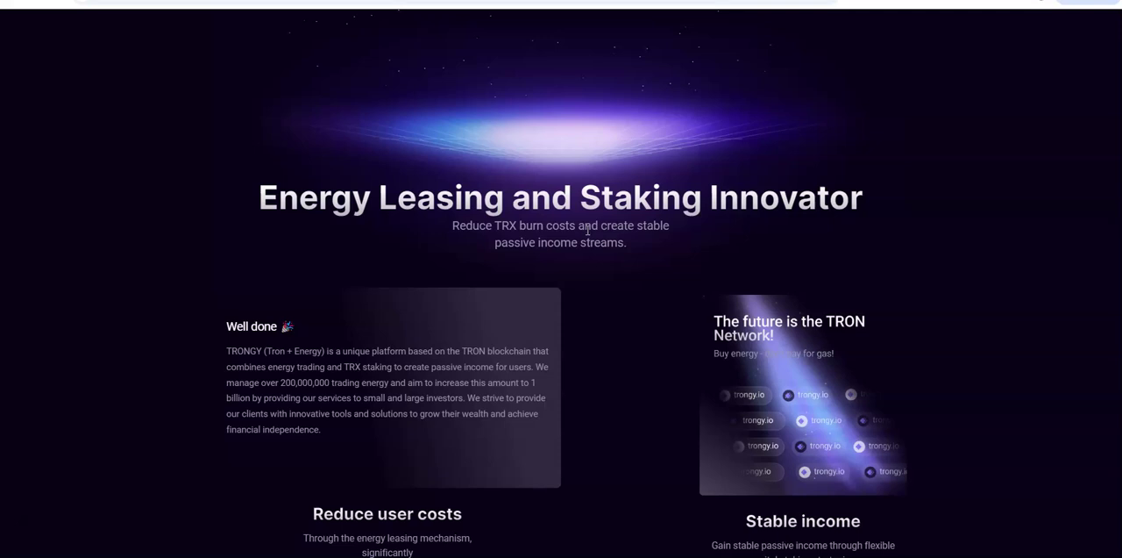
- Scroll to the Energy Leasing and Staking Innovator section and highlight 'TRX' in its subtitle
{"action": "left_click", "coordinate": [571, 237]}
{"action": "left_click_drag", "start_coordinate": [293, 352], "coordinate": [324, 352]}
{"action": "double_click", "coordinate": [505, 226]}
{"action": "left_click", "coordinate": [488, 363]}
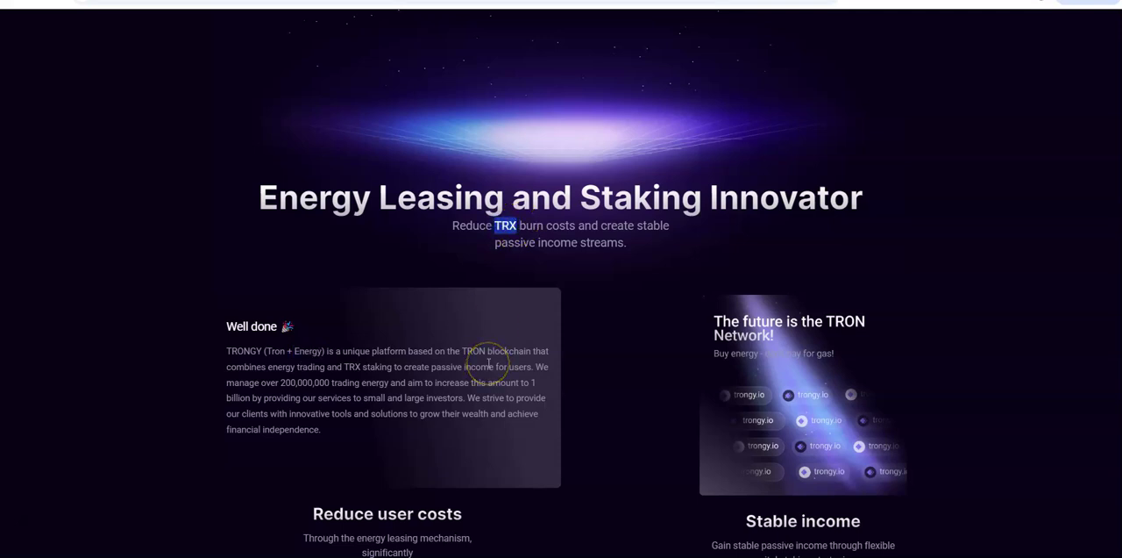
{"action": "double_click", "coordinate": [506, 226]}
- Switch the TronLink wallet to the $374.154 account, then dismiss the popup
{"action": "left_click", "coordinate": [877, 3]}
{"action": "left_click", "coordinate": [777, 317]}
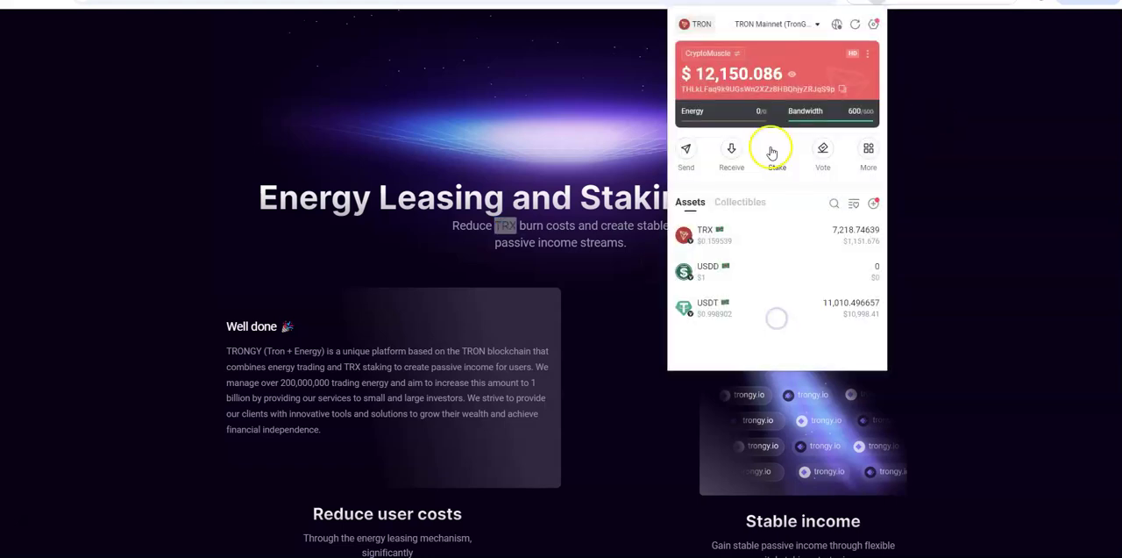
{"action": "left_click", "coordinate": [710, 52]}
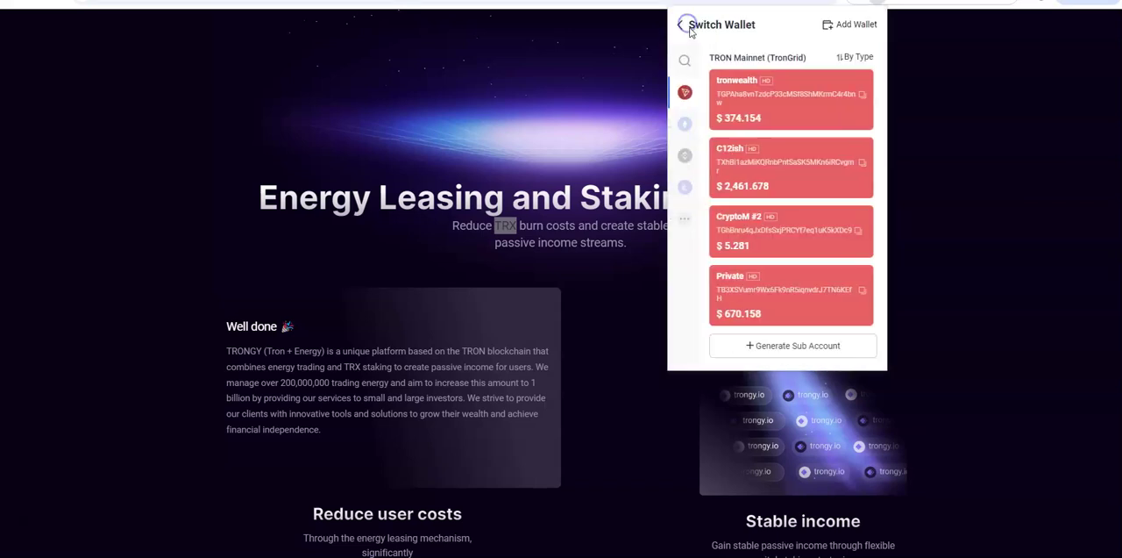
{"action": "left_click", "coordinate": [748, 103]}
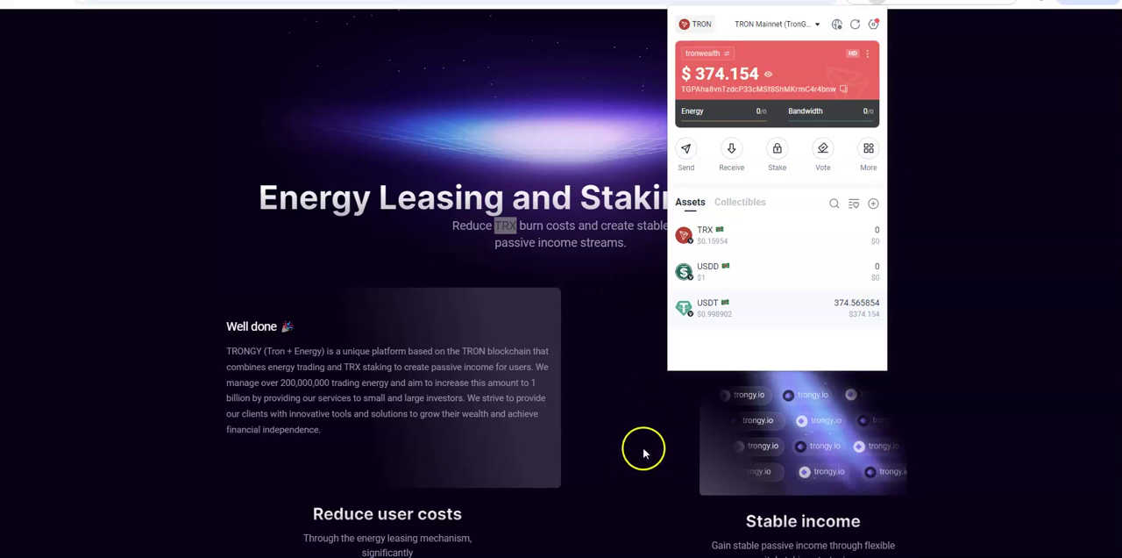
{"action": "left_click", "coordinate": [625, 388]}
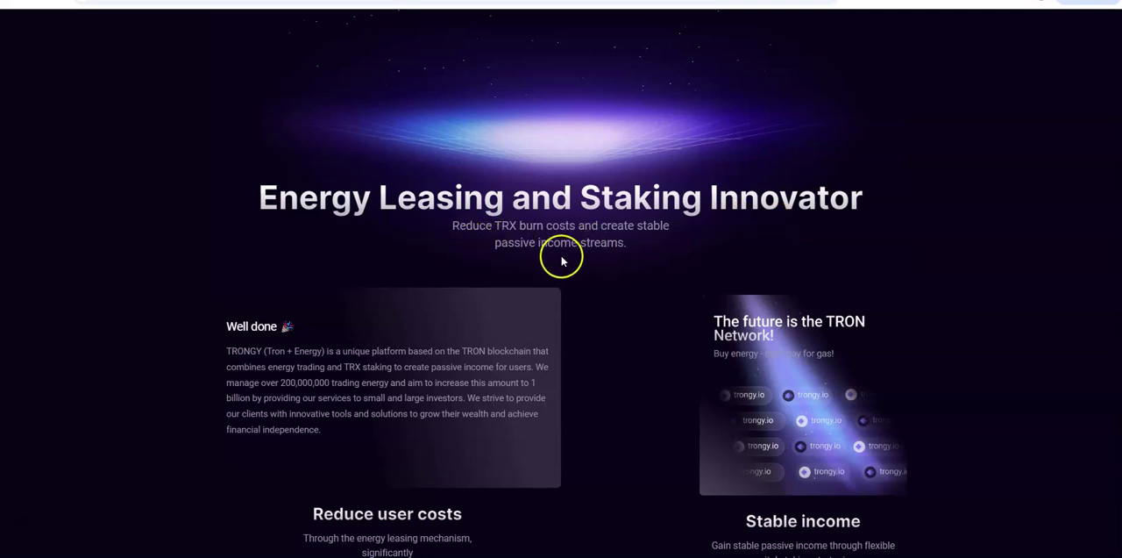
{"action": "scroll", "coordinate": [648, 315], "scroll_direction": "down", "scroll_amount": 3}
{"action": "scroll", "coordinate": [648, 315], "scroll_direction": "down", "scroll_amount": 3}
{"action": "scroll", "coordinate": [648, 316], "scroll_direction": "down", "scroll_amount": 4}
{"action": "scroll", "coordinate": [648, 315], "scroll_direction": "down", "scroll_amount": 4}
{"action": "scroll", "coordinate": [648, 316], "scroll_direction": "down", "scroll_amount": 4}
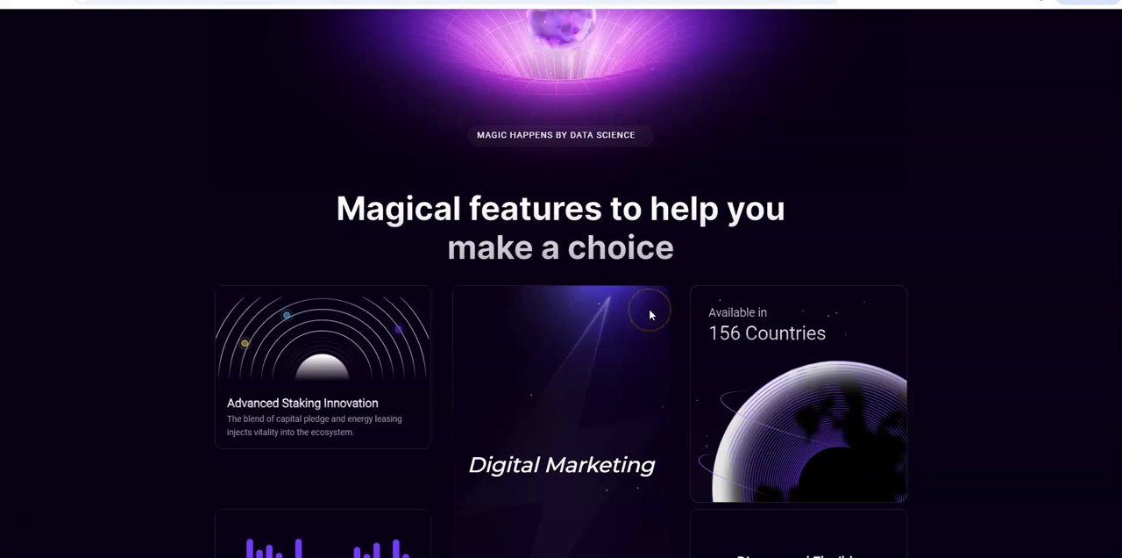
{"action": "scroll", "coordinate": [650, 314], "scroll_direction": "down", "scroll_amount": 4}
{"action": "scroll", "coordinate": [651, 314], "scroll_direction": "down", "scroll_amount": 4}
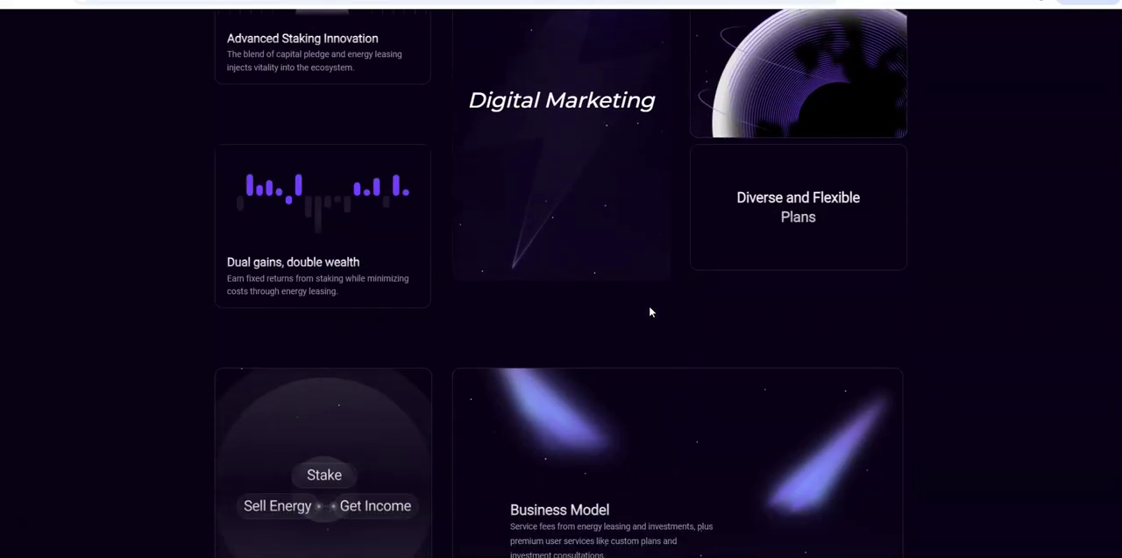
{"action": "scroll", "coordinate": [648, 306], "scroll_direction": "down", "scroll_amount": 3}
{"action": "scroll", "coordinate": [649, 305], "scroll_direction": "down", "scroll_amount": 3}
{"action": "scroll", "coordinate": [648, 304], "scroll_direction": "down", "scroll_amount": 3}
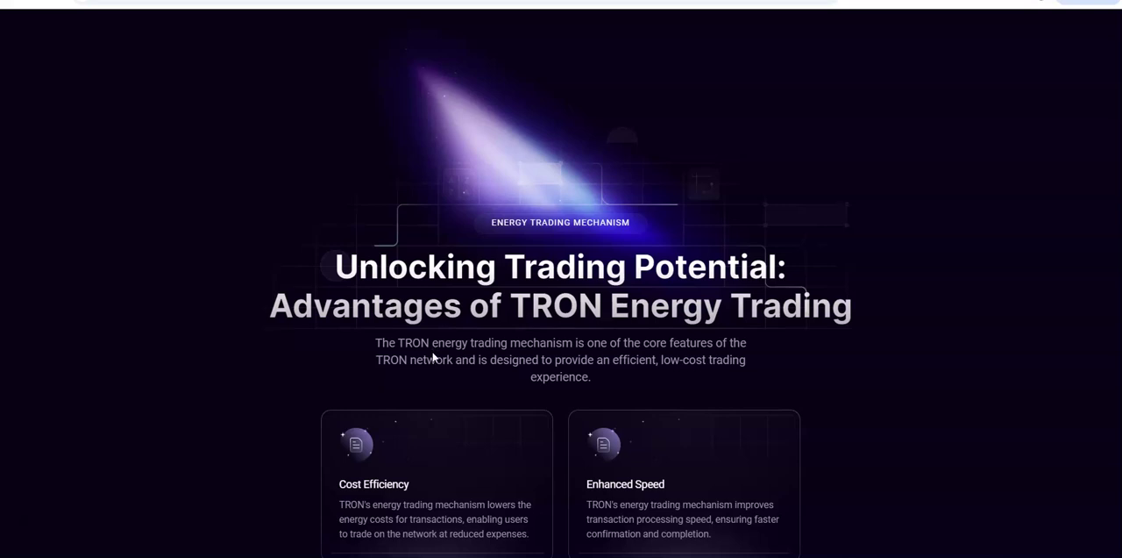
{"action": "scroll", "coordinate": [434, 358], "scroll_direction": "down", "scroll_amount": 3}
{"action": "scroll", "coordinate": [434, 357], "scroll_direction": "down", "scroll_amount": 3}
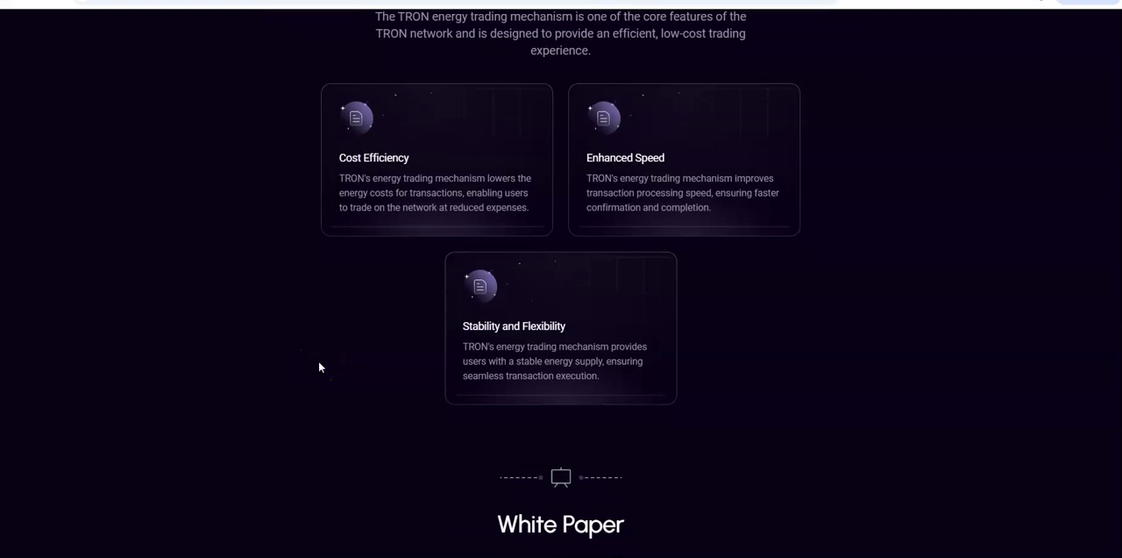
{"action": "scroll", "coordinate": [320, 366], "scroll_direction": "down", "scroll_amount": 3}
{"action": "scroll", "coordinate": [320, 366], "scroll_direction": "down", "scroll_amount": 2}
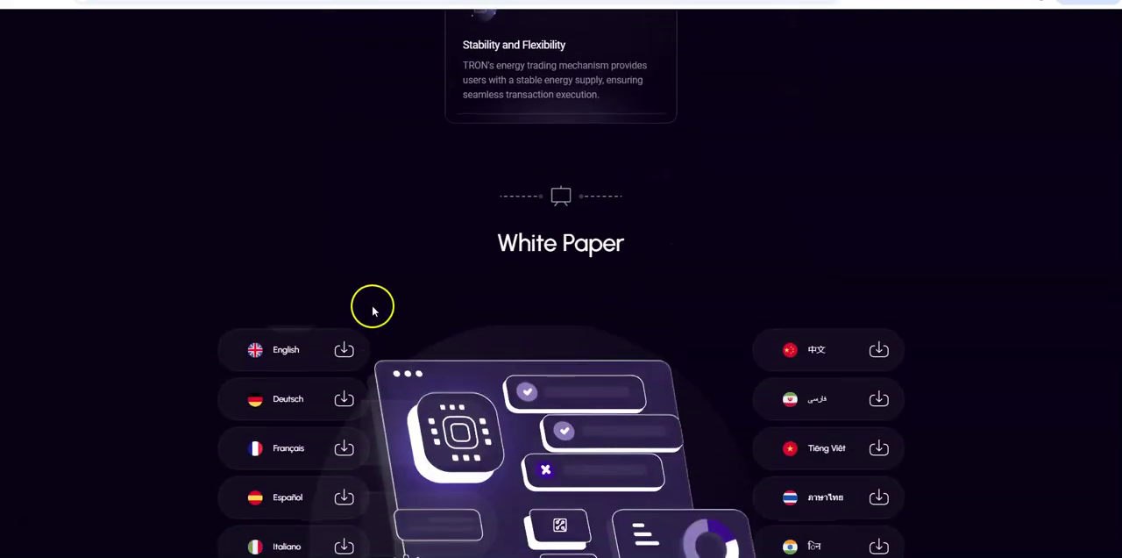
{"action": "scroll", "coordinate": [358, 332], "scroll_direction": "down", "scroll_amount": 3}
{"action": "scroll", "coordinate": [369, 328], "scroll_direction": "down", "scroll_amount": 3}
{"action": "scroll", "coordinate": [373, 327], "scroll_direction": "down", "scroll_amount": 3}
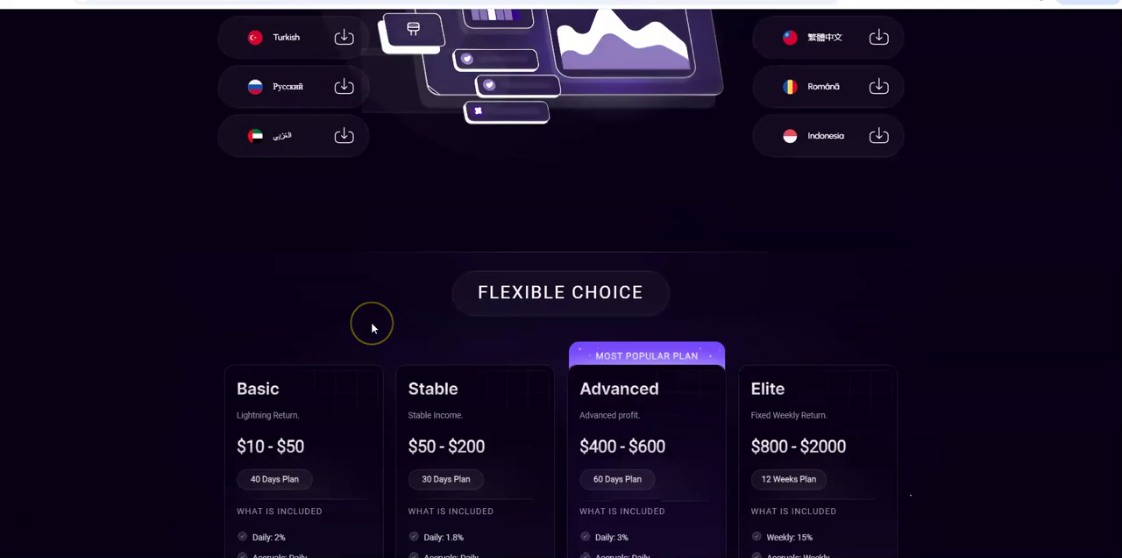
{"action": "scroll", "coordinate": [371, 327], "scroll_direction": "down", "scroll_amount": 3}
{"action": "scroll", "coordinate": [371, 327], "scroll_direction": "down", "scroll_amount": 1}
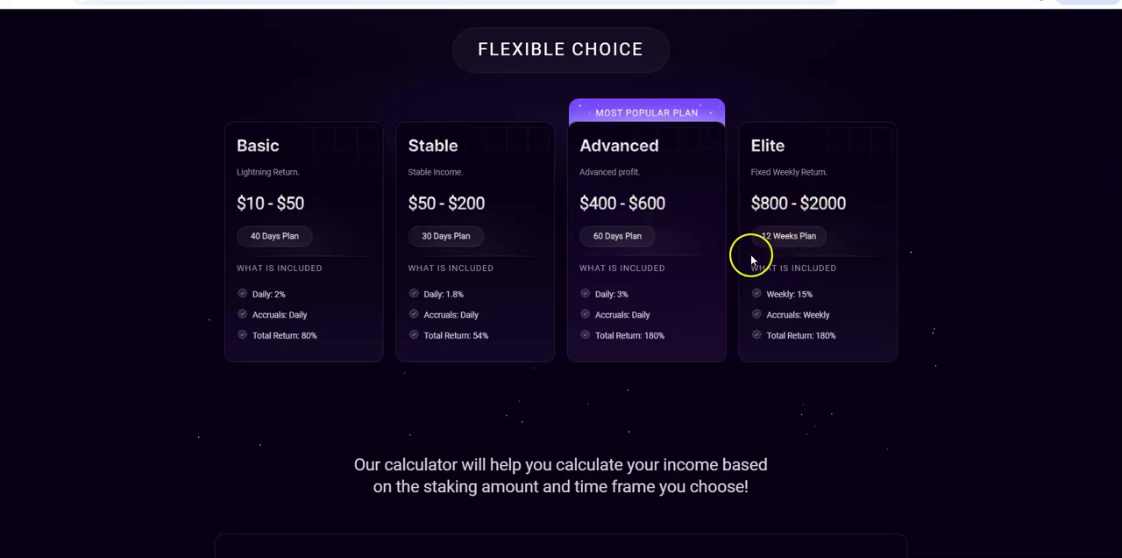
{"action": "scroll", "coordinate": [944, 385], "scroll_direction": "down", "scroll_amount": 2}
{"action": "scroll", "coordinate": [941, 382], "scroll_direction": "down", "scroll_amount": 2}
{"action": "scroll", "coordinate": [942, 382], "scroll_direction": "down", "scroll_amount": 1}
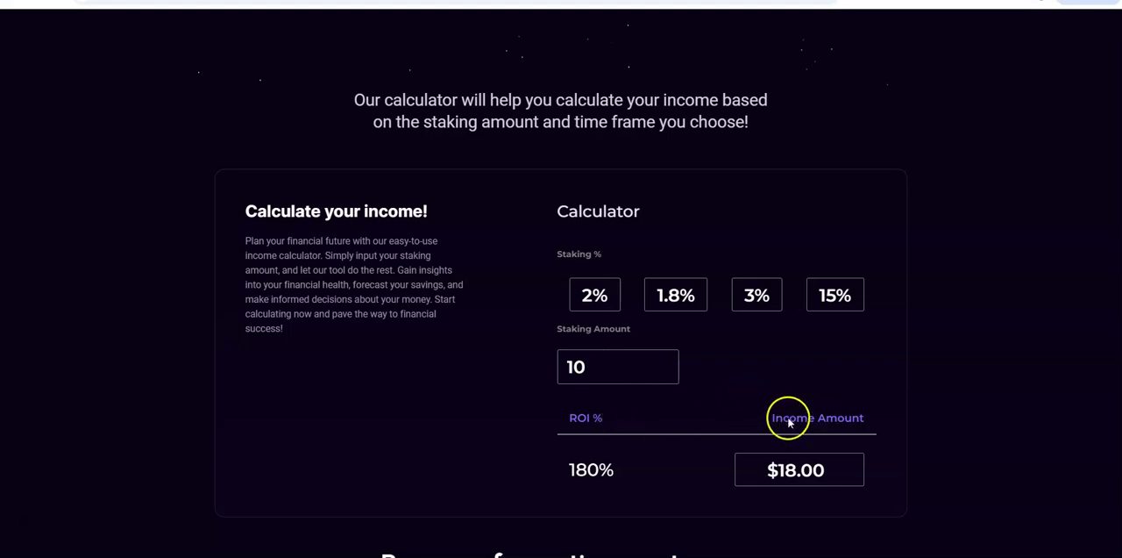
{"action": "scroll", "coordinate": [928, 410], "scroll_direction": "down", "scroll_amount": 2}
{"action": "scroll", "coordinate": [928, 411], "scroll_direction": "down", "scroll_amount": 2}
{"action": "scroll", "coordinate": [928, 410], "scroll_direction": "down", "scroll_amount": 2}
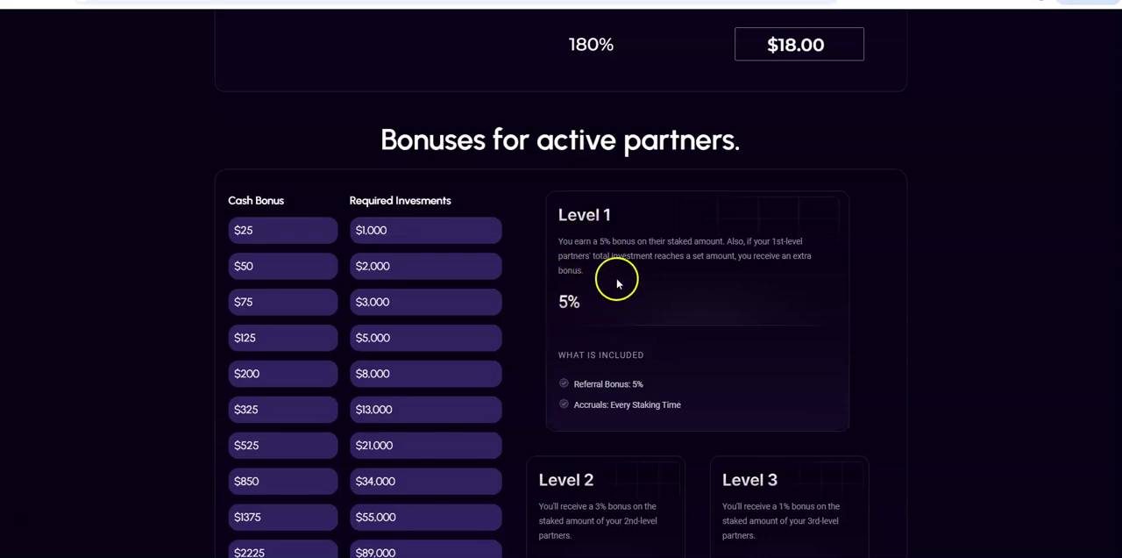
{"action": "scroll", "coordinate": [733, 302], "scroll_direction": "down", "scroll_amount": 1}
{"action": "scroll", "coordinate": [733, 302], "scroll_direction": "down", "scroll_amount": 2}
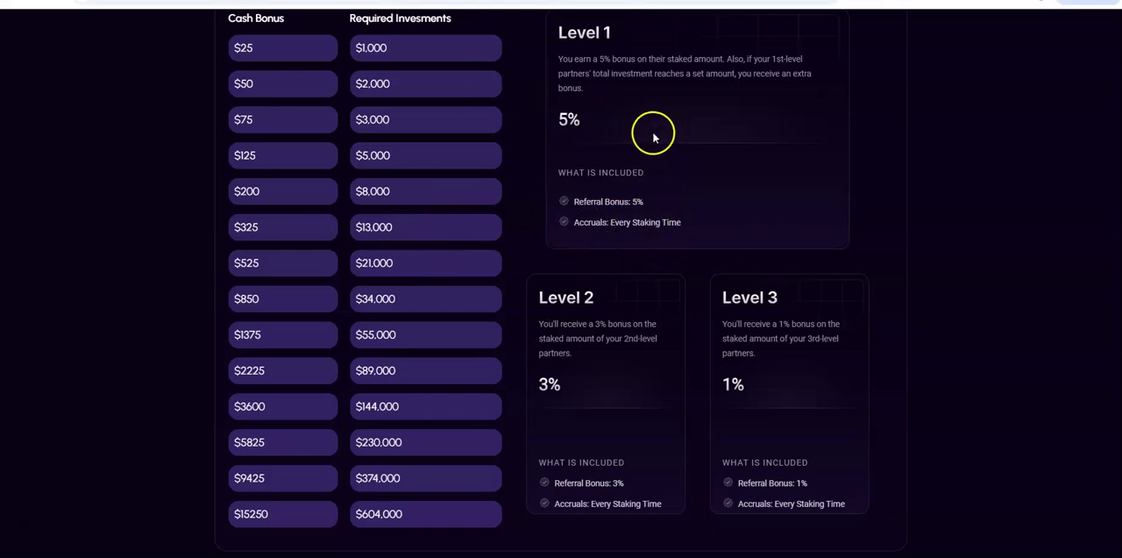
{"action": "scroll", "coordinate": [656, 279], "scroll_direction": "down", "scroll_amount": 1}
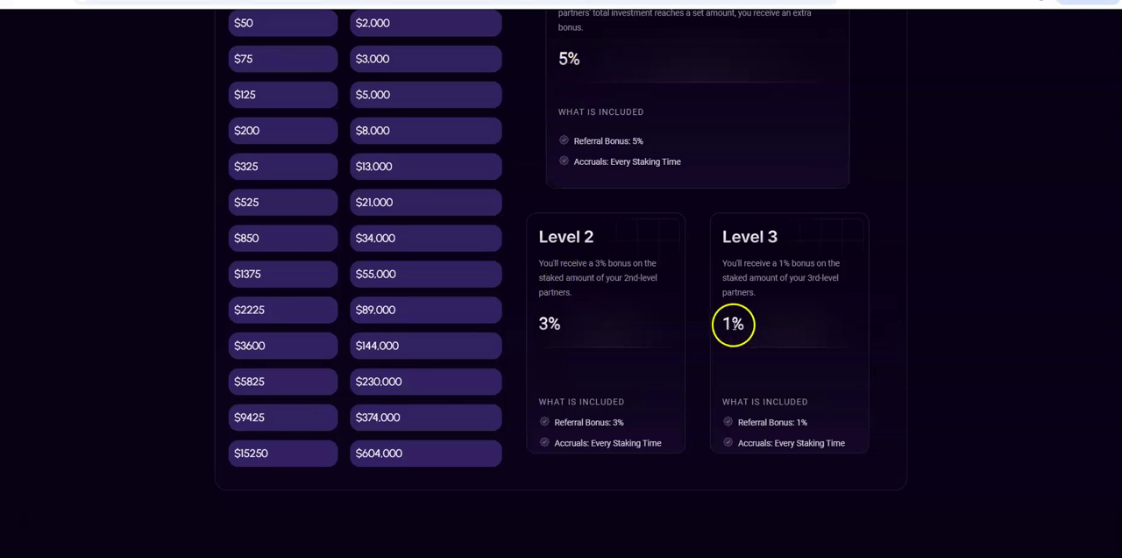
{"action": "scroll", "coordinate": [733, 330], "scroll_direction": "up", "scroll_amount": 2}
{"action": "scroll", "coordinate": [733, 316], "scroll_direction": "up", "scroll_amount": 2}
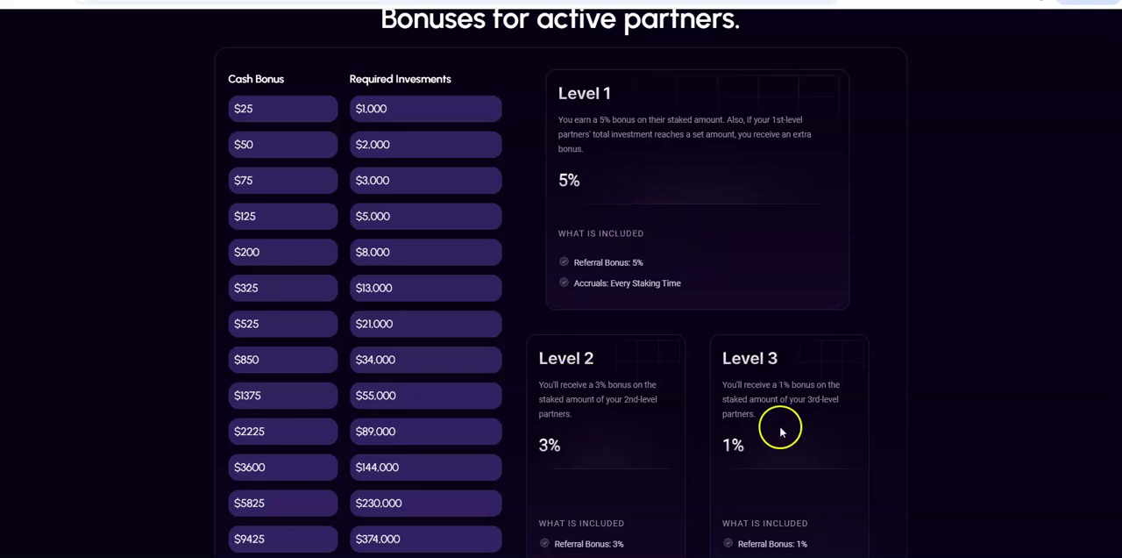
{"action": "scroll", "coordinate": [873, 311], "scroll_direction": "down", "scroll_amount": 4}
{"action": "scroll", "coordinate": [873, 311], "scroll_direction": "down", "scroll_amount": 4}
{"action": "scroll", "coordinate": [873, 311], "scroll_direction": "down", "scroll_amount": 4}
{"action": "scroll", "coordinate": [873, 312], "scroll_direction": "down", "scroll_amount": 3}
{"action": "scroll", "coordinate": [922, 286], "scroll_direction": "down", "scroll_amount": 2}
{"action": "scroll", "coordinate": [922, 286], "scroll_direction": "down", "scroll_amount": 2}
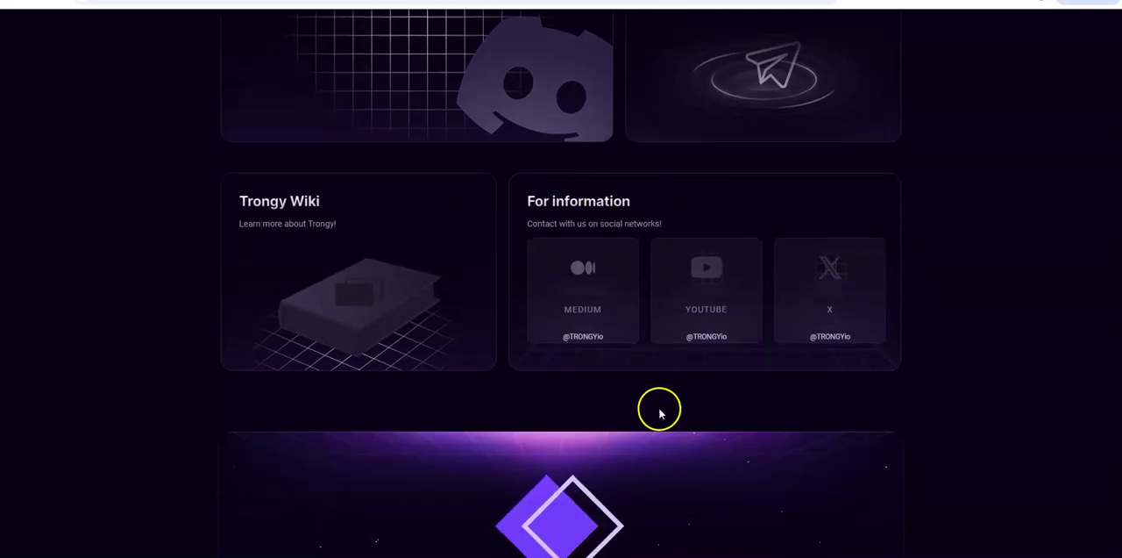
{"action": "scroll", "coordinate": [1050, 394], "scroll_direction": "up", "scroll_amount": 3}
{"action": "scroll", "coordinate": [1050, 394], "scroll_direction": "up", "scroll_amount": 8}
{"action": "scroll", "coordinate": [1051, 394], "scroll_direction": "up", "scroll_amount": 5}
{"action": "scroll", "coordinate": [1050, 394], "scroll_direction": "up", "scroll_amount": 6}
{"action": "scroll", "coordinate": [1050, 394], "scroll_direction": "up", "scroll_amount": 5}
{"action": "scroll", "coordinate": [1051, 393], "scroll_direction": "up", "scroll_amount": 5}
{"action": "scroll", "coordinate": [1050, 393], "scroll_direction": "up", "scroll_amount": 5}
{"action": "scroll", "coordinate": [1050, 394], "scroll_direction": "up", "scroll_amount": 5}
{"action": "scroll", "coordinate": [1050, 388], "scroll_direction": "up", "scroll_amount": 5}
{"action": "scroll", "coordinate": [1050, 388], "scroll_direction": "up", "scroll_amount": 5}
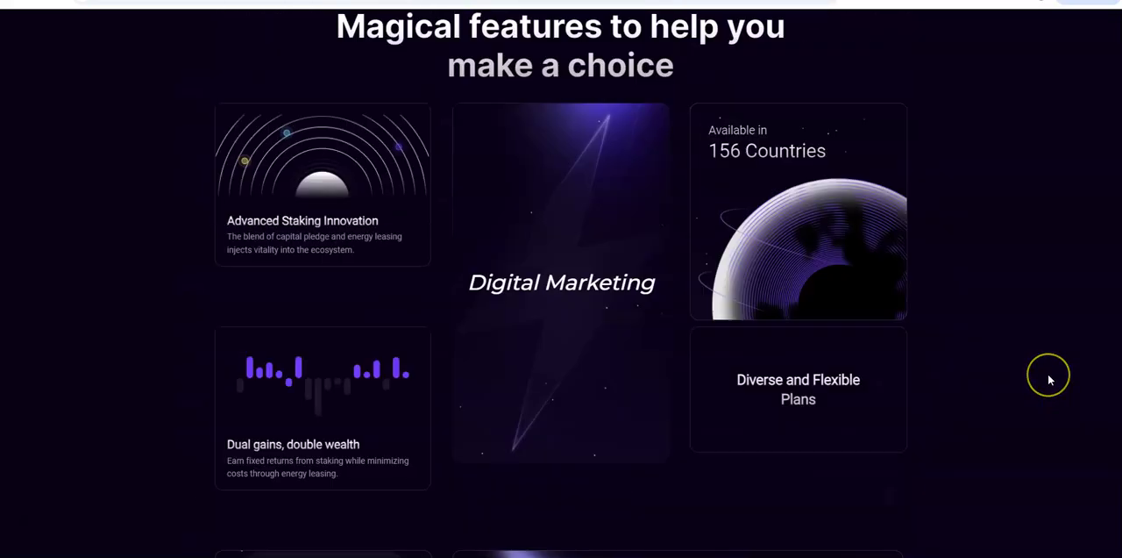
{"action": "scroll", "coordinate": [1049, 379], "scroll_direction": "up", "scroll_amount": 4}
{"action": "scroll", "coordinate": [1049, 379], "scroll_direction": "up", "scroll_amount": 4}
{"action": "scroll", "coordinate": [1049, 379], "scroll_direction": "up", "scroll_amount": 4}
{"action": "scroll", "coordinate": [1049, 379], "scroll_direction": "up", "scroll_amount": 4}
{"action": "scroll", "coordinate": [1049, 378], "scroll_direction": "up", "scroll_amount": 5}
{"action": "scroll", "coordinate": [1050, 379], "scroll_direction": "up", "scroll_amount": 5}
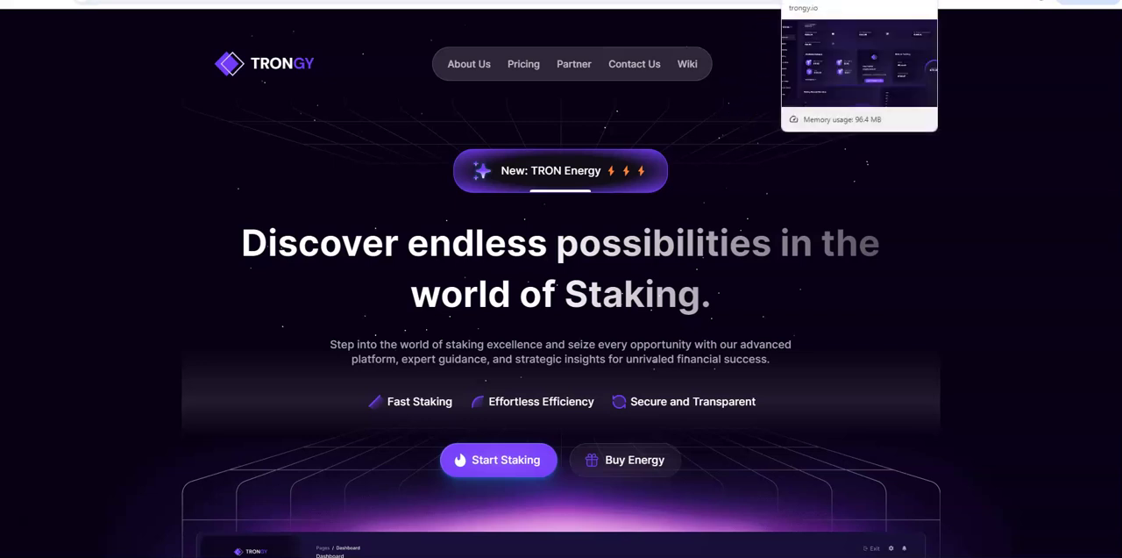
{"action": "left_click", "coordinate": [859, 3]}
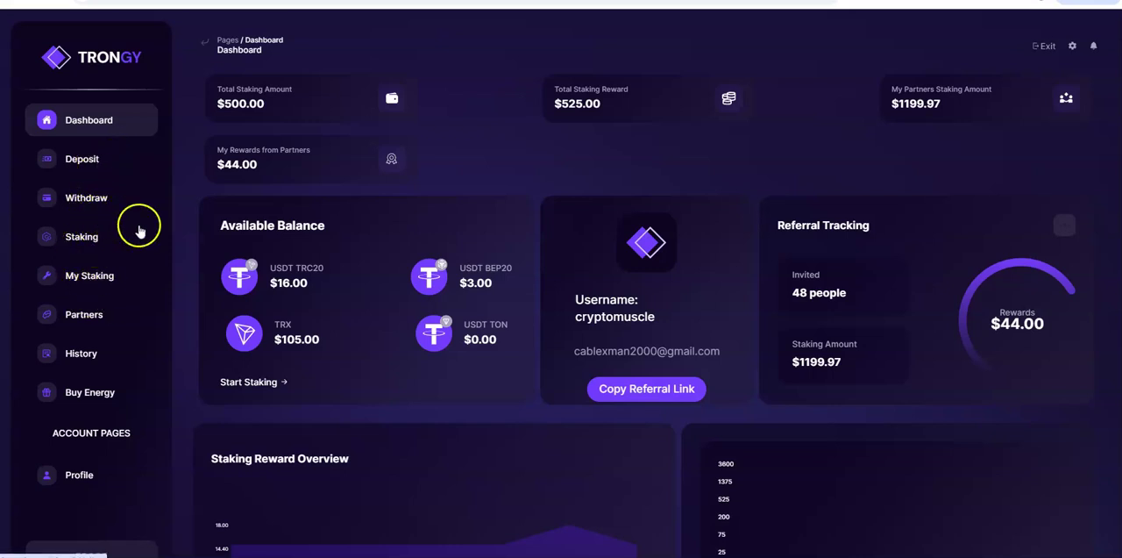
{"action": "scroll", "coordinate": [179, 237], "scroll_direction": "down", "scroll_amount": 2}
{"action": "scroll", "coordinate": [196, 263], "scroll_direction": "down", "scroll_amount": 5}
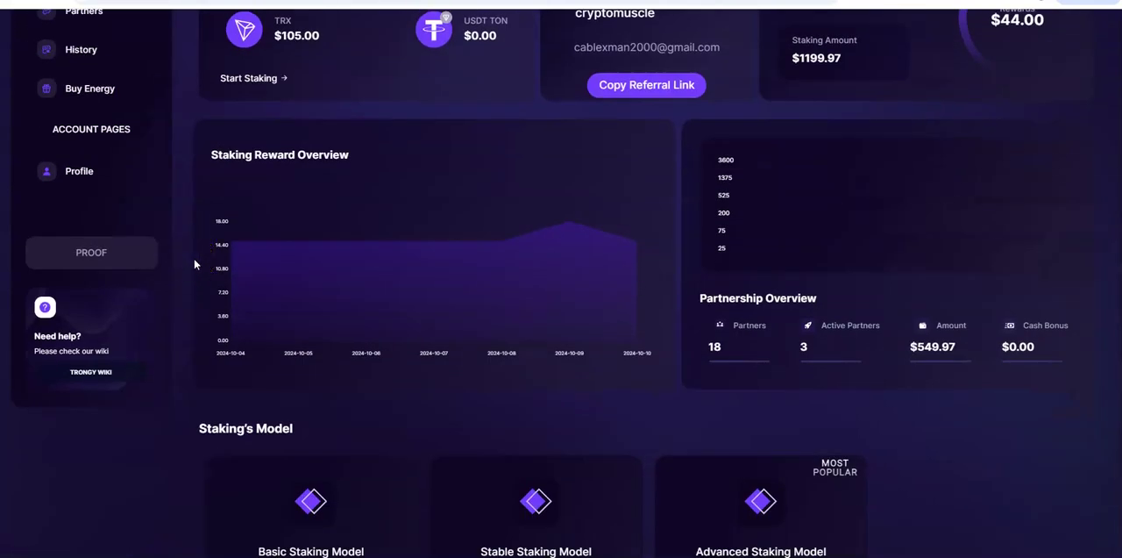
{"action": "scroll", "coordinate": [196, 263], "scroll_direction": "down", "scroll_amount": 1}
{"action": "scroll", "coordinate": [196, 263], "scroll_direction": "down", "scroll_amount": 4}
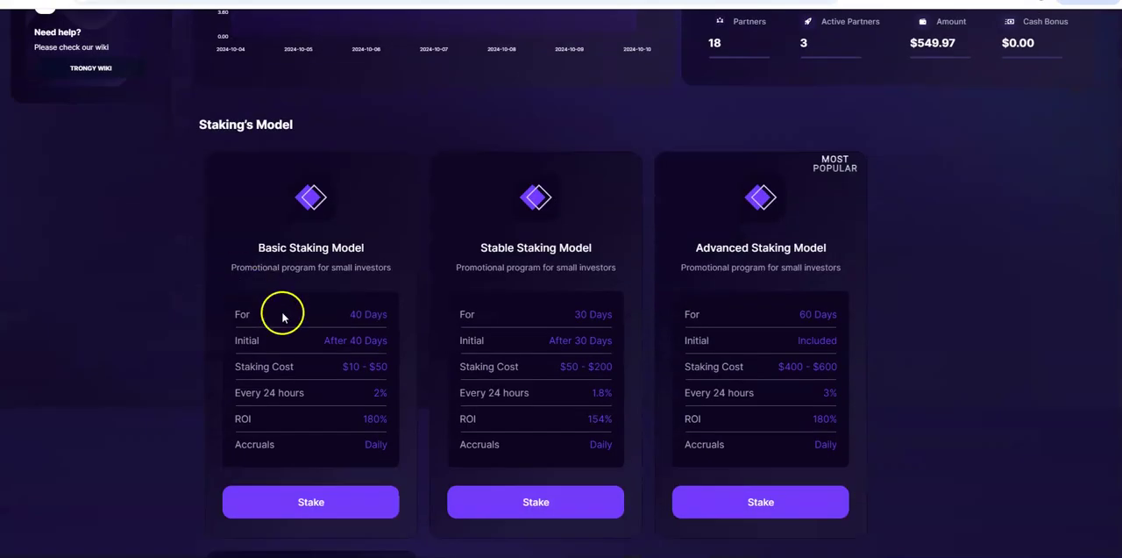
{"action": "scroll", "coordinate": [244, 219], "scroll_direction": "down", "scroll_amount": 5}
{"action": "scroll", "coordinate": [244, 226], "scroll_direction": "down", "scroll_amount": 1}
{"action": "scroll", "coordinate": [148, 298], "scroll_direction": "up", "scroll_amount": 5}
{"action": "scroll", "coordinate": [147, 298], "scroll_direction": "up", "scroll_amount": 5}
{"action": "scroll", "coordinate": [148, 298], "scroll_direction": "up", "scroll_amount": 2}
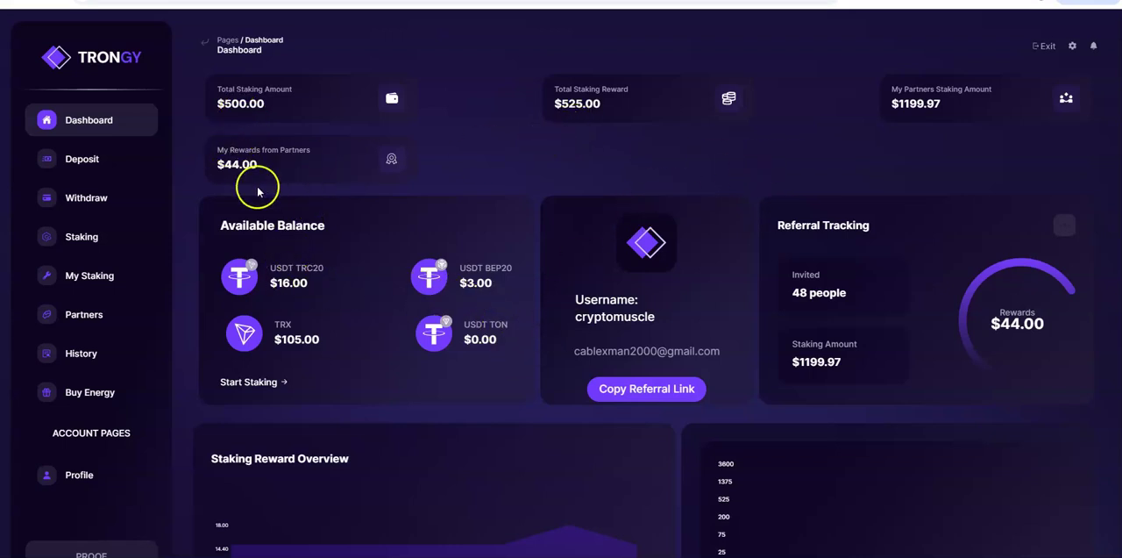
- Open the TRONGY home page from the logo and scroll down to the footer links
{"action": "left_click", "coordinate": [79, 198]}
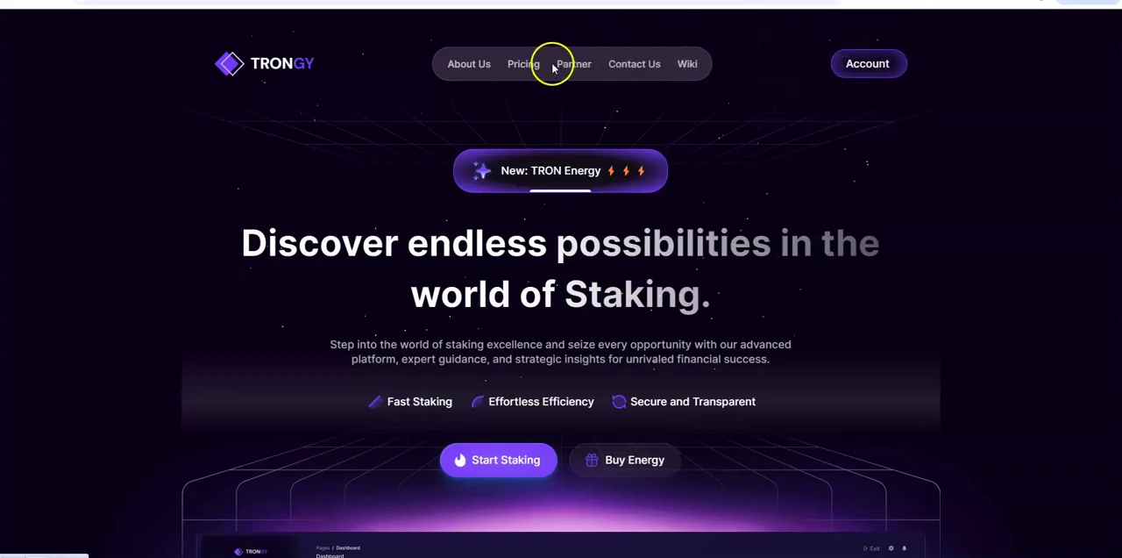
{"action": "scroll", "coordinate": [548, 172], "scroll_direction": "down", "scroll_amount": 1}
{"action": "scroll", "coordinate": [546, 167], "scroll_direction": "down", "scroll_amount": 4}
{"action": "scroll", "coordinate": [546, 167], "scroll_direction": "down", "scroll_amount": 6}
{"action": "scroll", "coordinate": [546, 168], "scroll_direction": "down", "scroll_amount": 4}
{"action": "scroll", "coordinate": [546, 167], "scroll_direction": "down", "scroll_amount": 2}
{"action": "scroll", "coordinate": [546, 169], "scroll_direction": "down", "scroll_amount": 5}
{"action": "scroll", "coordinate": [546, 170], "scroll_direction": "down", "scroll_amount": 5}
{"action": "scroll", "coordinate": [546, 169], "scroll_direction": "down", "scroll_amount": 5}
{"action": "scroll", "coordinate": [546, 169], "scroll_direction": "down", "scroll_amount": 4}
{"action": "scroll", "coordinate": [545, 169], "scroll_direction": "down", "scroll_amount": 5}
{"action": "scroll", "coordinate": [545, 169], "scroll_direction": "down", "scroll_amount": 5}
{"action": "scroll", "coordinate": [545, 170], "scroll_direction": "down", "scroll_amount": 5}
{"action": "scroll", "coordinate": [545, 169], "scroll_direction": "down", "scroll_amount": 3}
{"action": "scroll", "coordinate": [546, 169], "scroll_direction": "down", "scroll_amount": 5}
{"action": "scroll", "coordinate": [545, 169], "scroll_direction": "down", "scroll_amount": 5}
{"action": "scroll", "coordinate": [545, 169], "scroll_direction": "down", "scroll_amount": 5}
{"action": "scroll", "coordinate": [545, 169], "scroll_direction": "down", "scroll_amount": 3}
{"action": "scroll", "coordinate": [544, 169], "scroll_direction": "down", "scroll_amount": 4}
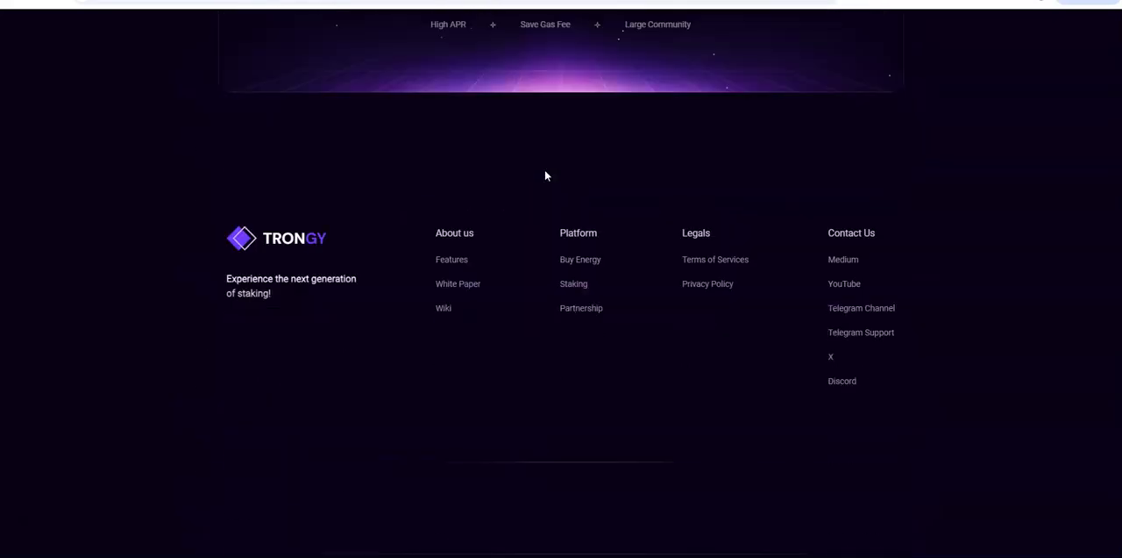
- Open the White Paper from the footer's About us column and read through to page 14
{"action": "left_click", "coordinate": [452, 259]}
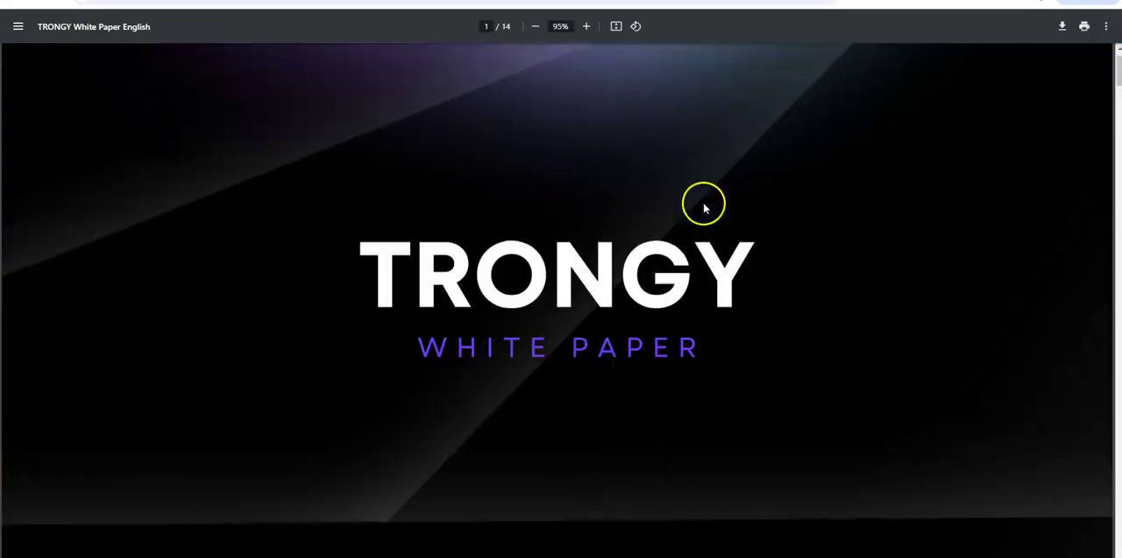
{"action": "scroll", "coordinate": [703, 201], "scroll_direction": "down", "scroll_amount": 5}
{"action": "scroll", "coordinate": [703, 201], "scroll_direction": "down", "scroll_amount": 5}
{"action": "scroll", "coordinate": [703, 201], "scroll_direction": "down", "scroll_amount": 5}
{"action": "scroll", "coordinate": [703, 202], "scroll_direction": "down", "scroll_amount": 4}
{"action": "scroll", "coordinate": [703, 208], "scroll_direction": "down", "scroll_amount": 5}
{"action": "scroll", "coordinate": [703, 209], "scroll_direction": "down", "scroll_amount": 4}
{"action": "scroll", "coordinate": [703, 209], "scroll_direction": "down", "scroll_amount": 5}
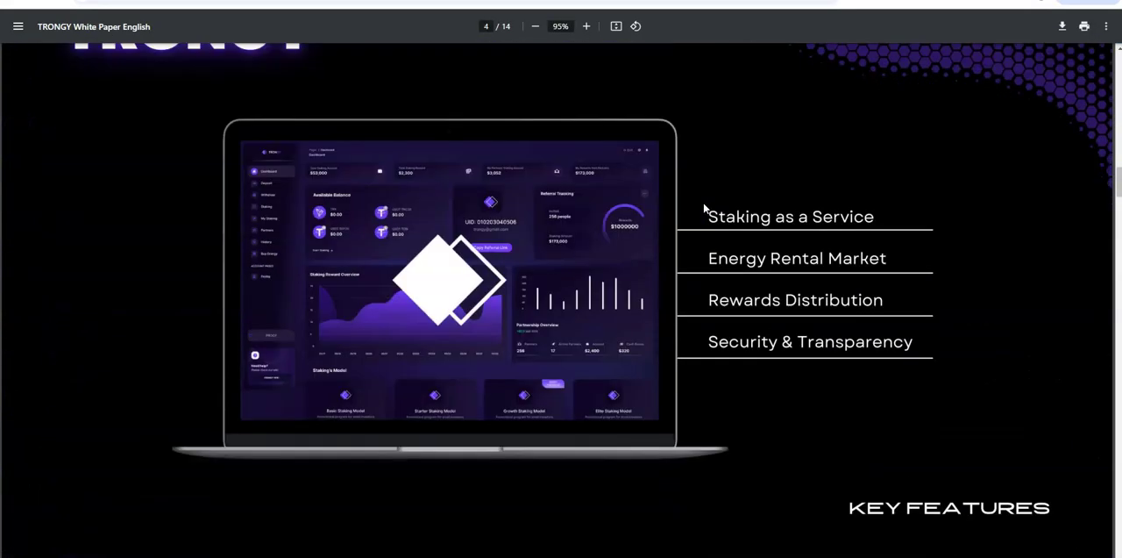
{"action": "scroll", "coordinate": [703, 209], "scroll_direction": "down", "scroll_amount": 5}
{"action": "scroll", "coordinate": [703, 208], "scroll_direction": "down", "scroll_amount": 5}
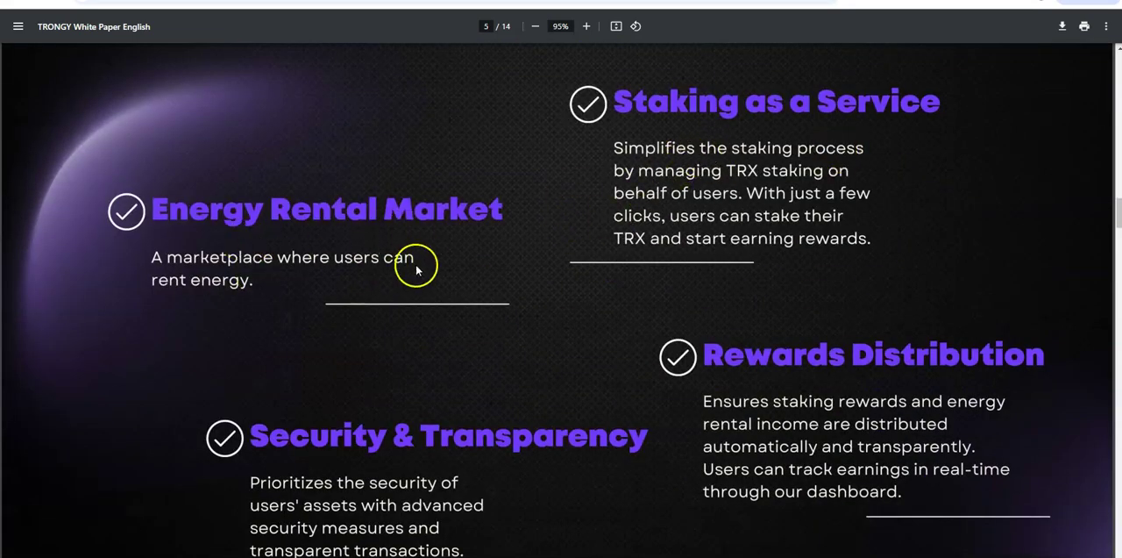
{"action": "scroll", "coordinate": [430, 263], "scroll_direction": "down", "scroll_amount": 4}
{"action": "scroll", "coordinate": [703, 249], "scroll_direction": "down", "scroll_amount": 3}
{"action": "scroll", "coordinate": [703, 249], "scroll_direction": "down", "scroll_amount": 4}
{"action": "scroll", "coordinate": [703, 249], "scroll_direction": "down", "scroll_amount": 4}
{"action": "scroll", "coordinate": [703, 249], "scroll_direction": "down", "scroll_amount": 4}
{"action": "scroll", "coordinate": [703, 249], "scroll_direction": "down", "scroll_amount": 4}
{"action": "scroll", "coordinate": [703, 249], "scroll_direction": "down", "scroll_amount": 3}
{"action": "scroll", "coordinate": [702, 242], "scroll_direction": "down", "scroll_amount": 4}
{"action": "scroll", "coordinate": [703, 242], "scroll_direction": "down", "scroll_amount": 2}
{"action": "scroll", "coordinate": [703, 242], "scroll_direction": "down", "scroll_amount": 4}
{"action": "scroll", "coordinate": [702, 242], "scroll_direction": "down", "scroll_amount": 2}
{"action": "scroll", "coordinate": [702, 248], "scroll_direction": "down", "scroll_amount": 3}
{"action": "scroll", "coordinate": [701, 245], "scroll_direction": "down", "scroll_amount": 4}
{"action": "scroll", "coordinate": [701, 245], "scroll_direction": "down", "scroll_amount": 5}
{"action": "scroll", "coordinate": [702, 250], "scroll_direction": "down", "scroll_amount": 4}
{"action": "scroll", "coordinate": [702, 245], "scroll_direction": "down", "scroll_amount": 2}
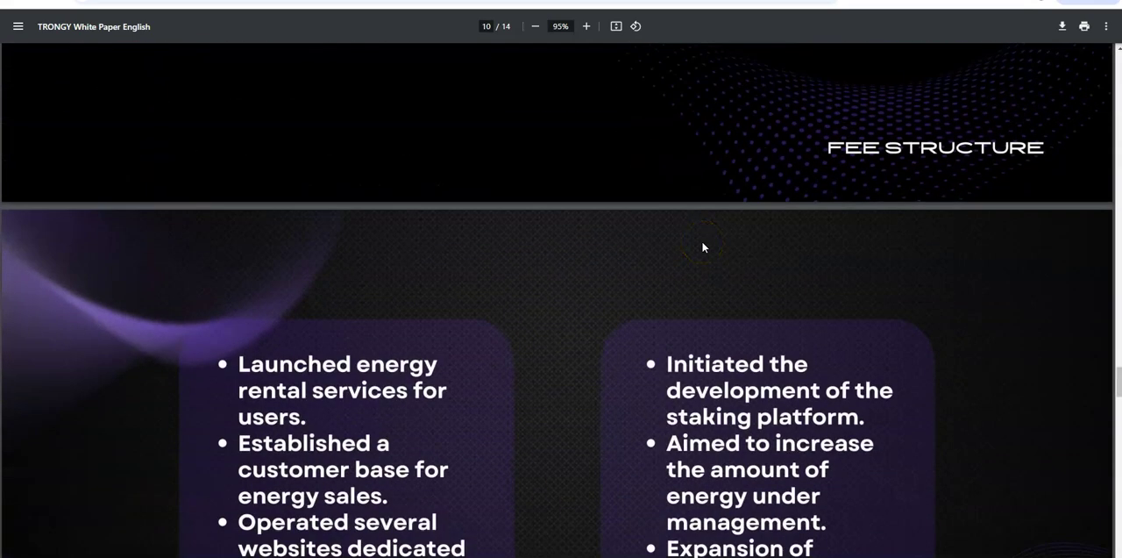
{"action": "scroll", "coordinate": [702, 248], "scroll_direction": "down", "scroll_amount": 3}
{"action": "scroll", "coordinate": [702, 248], "scroll_direction": "down", "scroll_amount": 4}
{"action": "scroll", "coordinate": [702, 248], "scroll_direction": "down", "scroll_amount": 4}
{"action": "scroll", "coordinate": [703, 248], "scroll_direction": "down", "scroll_amount": 3}
{"action": "scroll", "coordinate": [703, 248], "scroll_direction": "down", "scroll_amount": 4}
{"action": "scroll", "coordinate": [702, 249], "scroll_direction": "down", "scroll_amount": 4}
{"action": "scroll", "coordinate": [702, 248], "scroll_direction": "down", "scroll_amount": 3}
{"action": "scroll", "coordinate": [702, 248], "scroll_direction": "down", "scroll_amount": 3}
{"action": "scroll", "coordinate": [702, 247], "scroll_direction": "down", "scroll_amount": 3}
{"action": "scroll", "coordinate": [702, 247], "scroll_direction": "down", "scroll_amount": 4}
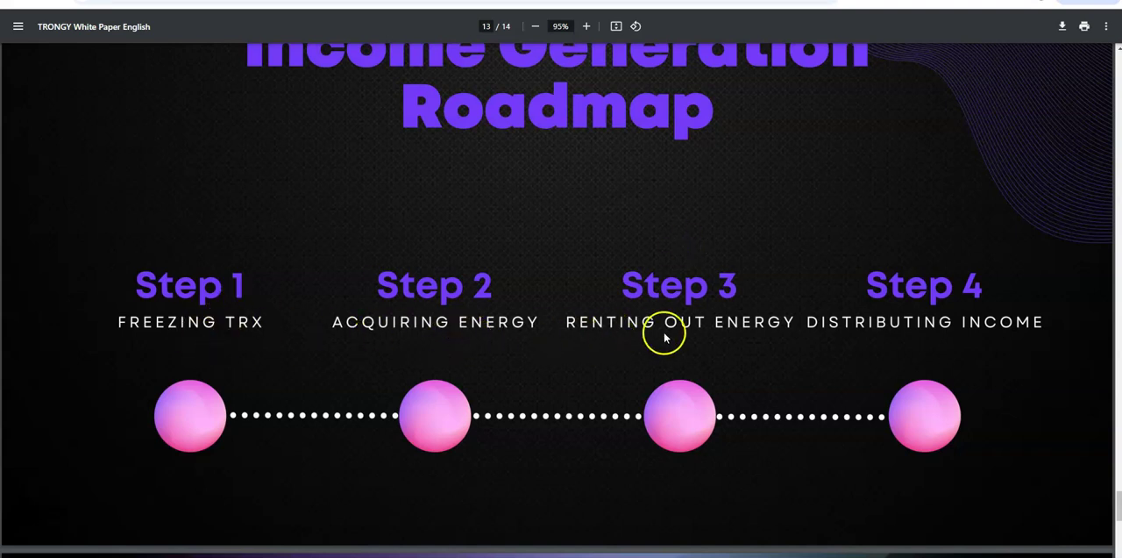
{"action": "scroll", "coordinate": [509, 324], "scroll_direction": "down", "scroll_amount": 3}
{"action": "scroll", "coordinate": [509, 324], "scroll_direction": "down", "scroll_amount": 3}
{"action": "scroll", "coordinate": [506, 326], "scroll_direction": "down", "scroll_amount": 2}
{"action": "scroll", "coordinate": [506, 325], "scroll_direction": "up", "scroll_amount": 4}
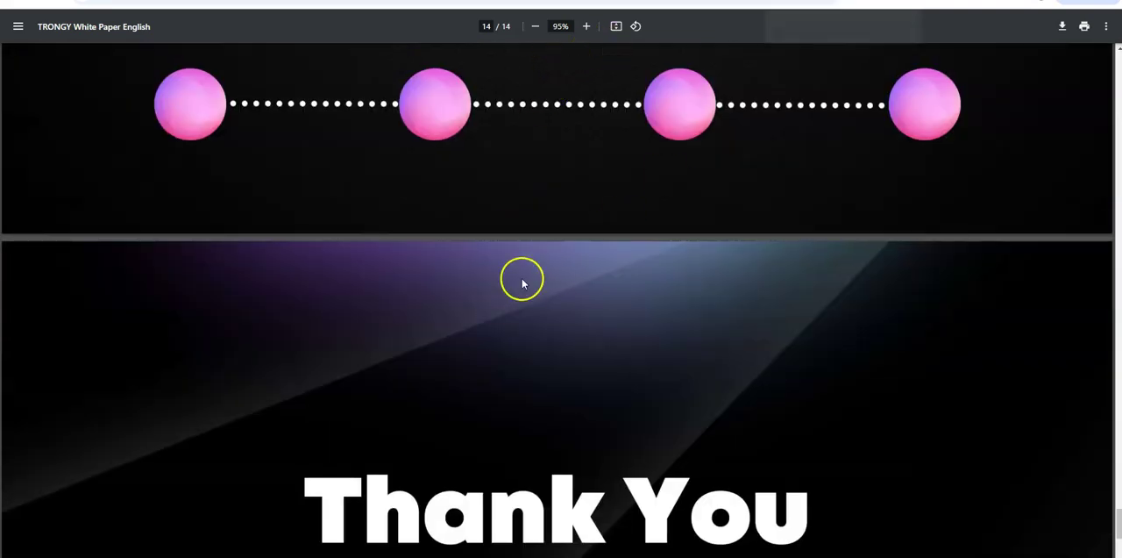
- Open the wiki's Fund Withdrawal > Withdrawal Instructions article with steps, processing time and fees
{"action": "left_click", "coordinate": [842, 26]}
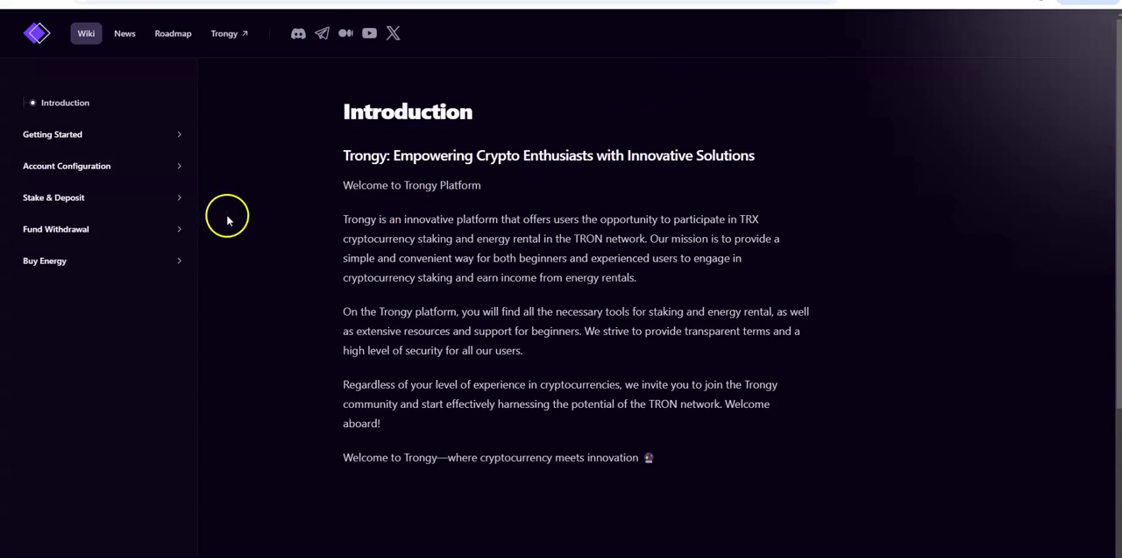
{"action": "left_click", "coordinate": [72, 229]}
{"action": "left_click", "coordinate": [61, 256]}
{"action": "scroll", "coordinate": [560, 229], "scroll_direction": "down", "scroll_amount": 3}
{"action": "scroll", "coordinate": [280, 368], "scroll_direction": "up", "scroll_amount": 1}
{"action": "scroll", "coordinate": [306, 350], "scroll_direction": "down", "scroll_amount": 3}
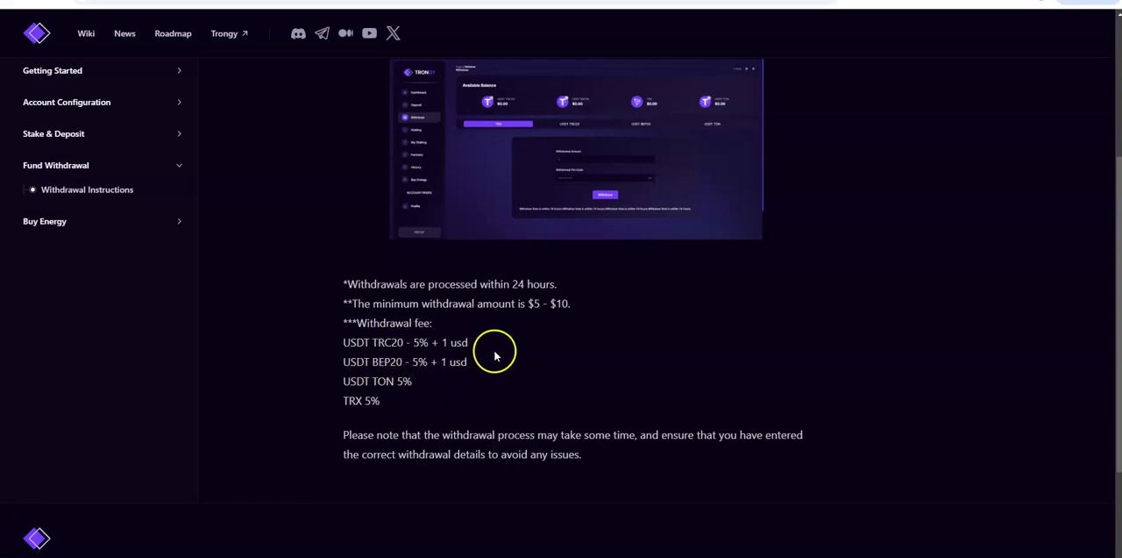
{"action": "scroll", "coordinate": [534, 333], "scroll_direction": "down", "scroll_amount": 3}
{"action": "scroll", "coordinate": [535, 324], "scroll_direction": "up", "scroll_amount": 6}
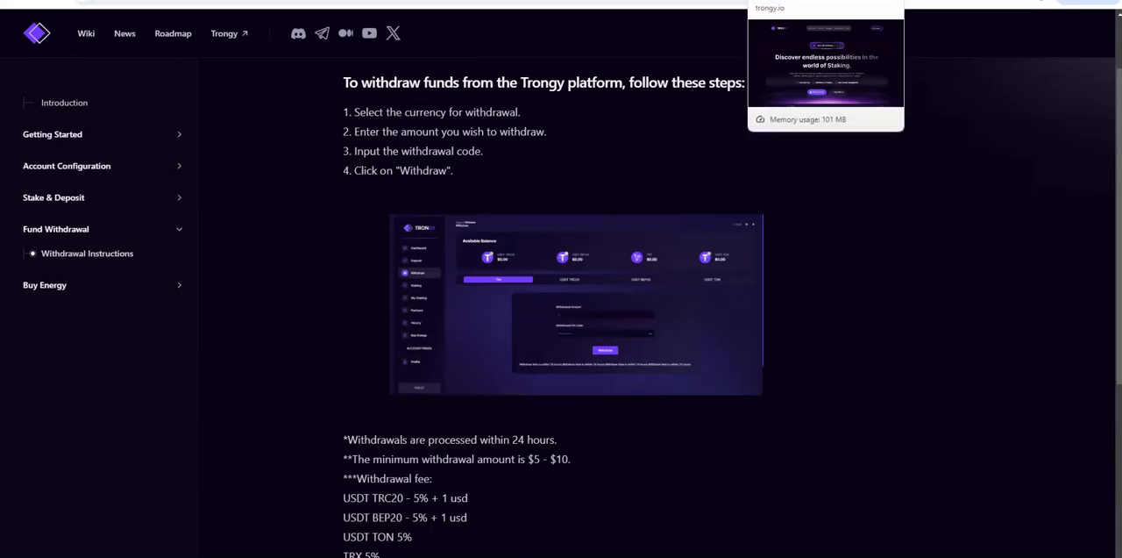
- Order a 105 TRX withdrawal on the TRX tab with a re-entered pin code
{"action": "left_click", "coordinate": [824, 3]}
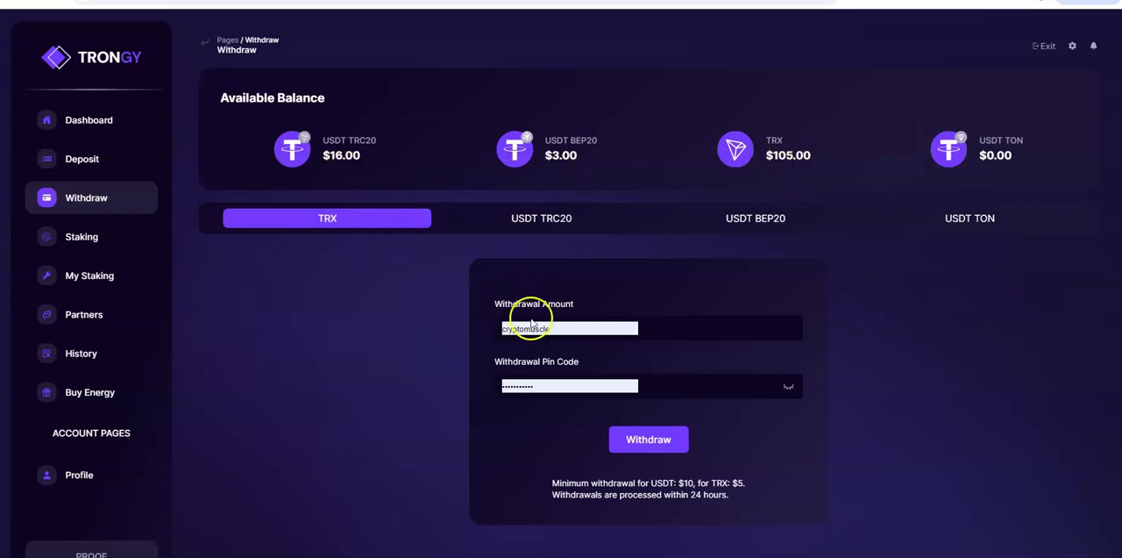
{"action": "left_click_drag", "start_coordinate": [590, 327], "coordinate": [483, 332]}
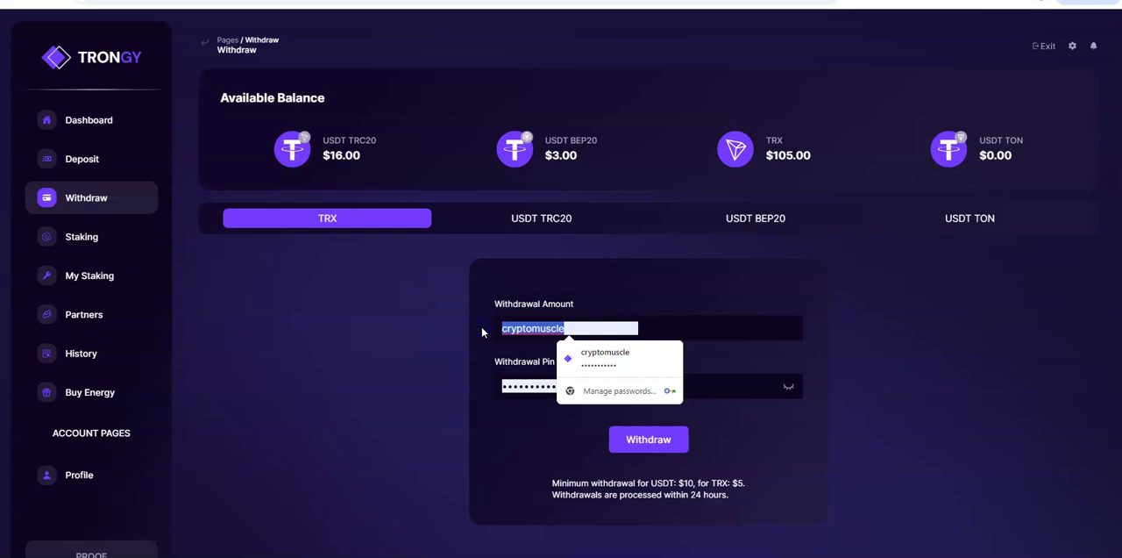
{"action": "type", "text": "105"}
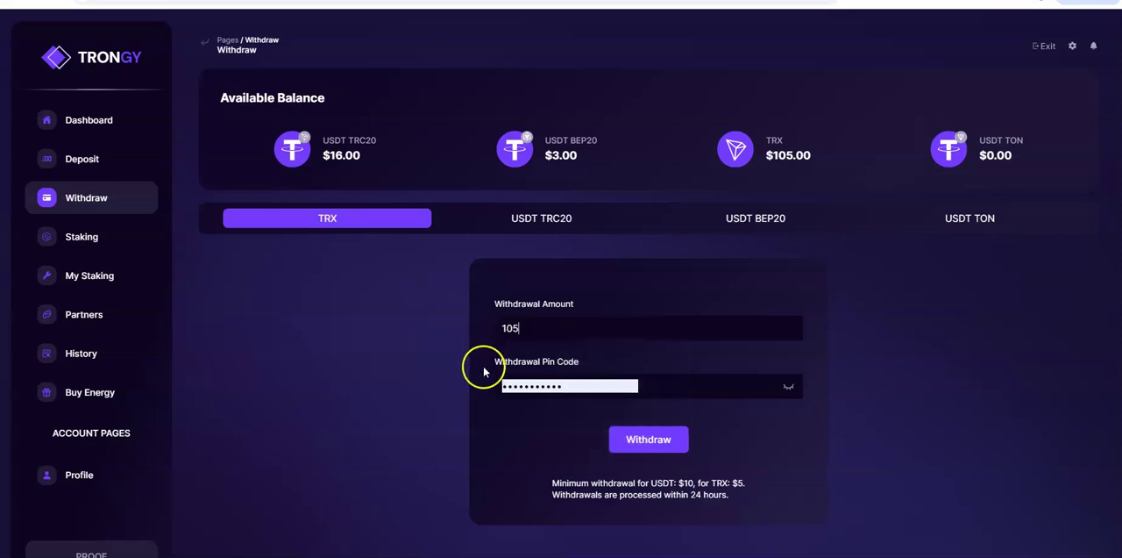
{"action": "left_click_drag", "start_coordinate": [538, 385], "coordinate": [573, 385]}
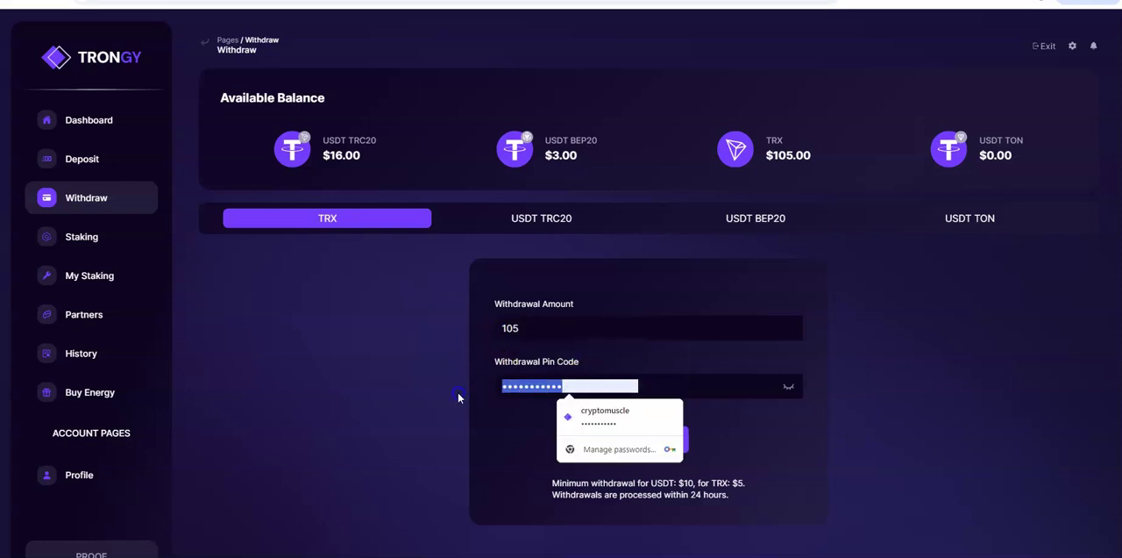
{"action": "key", "text": "BackSpace"}
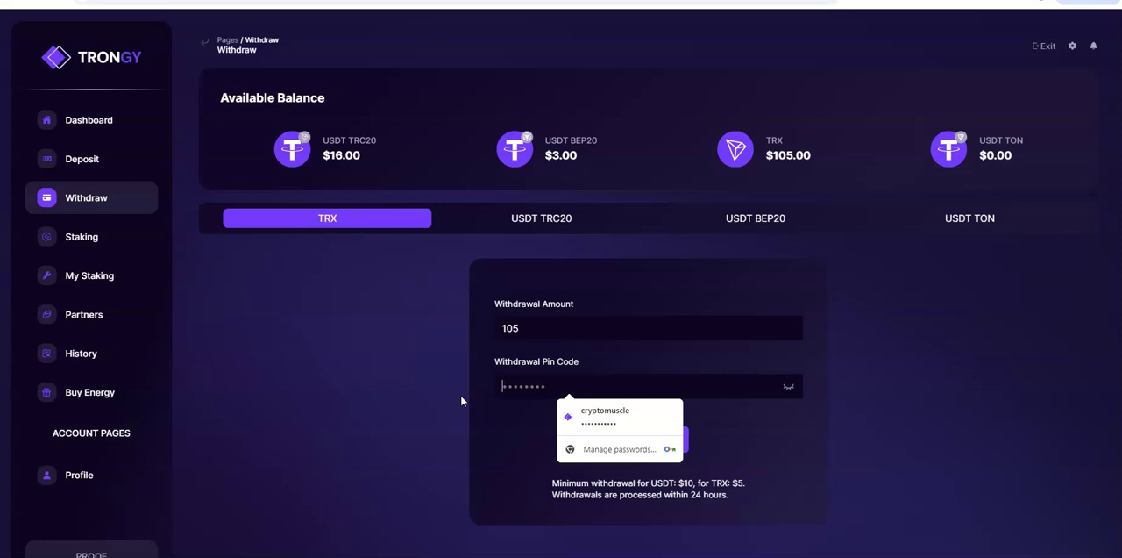
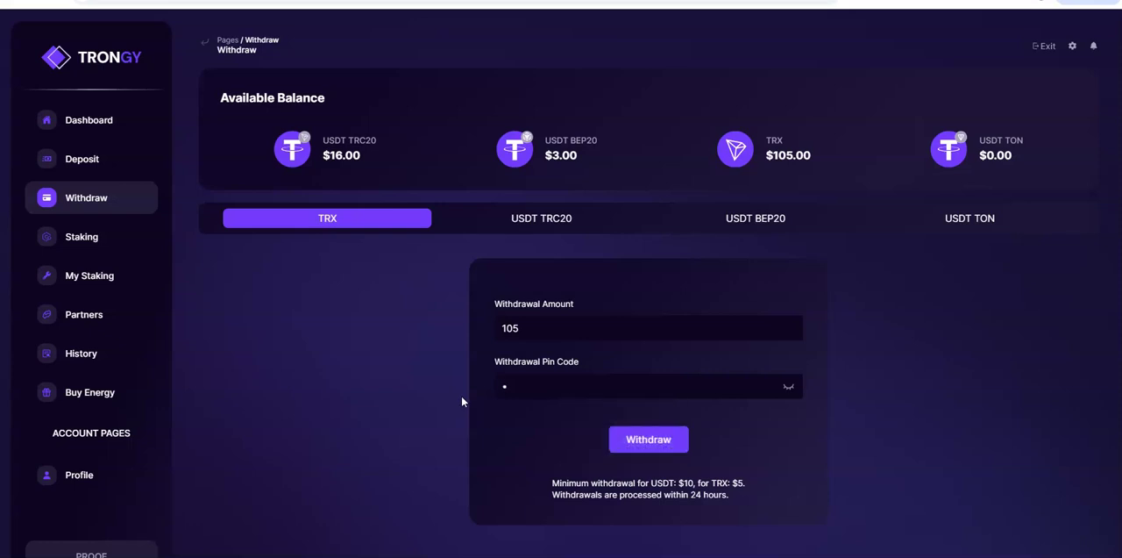
{"action": "left_click", "coordinate": [660, 453]}
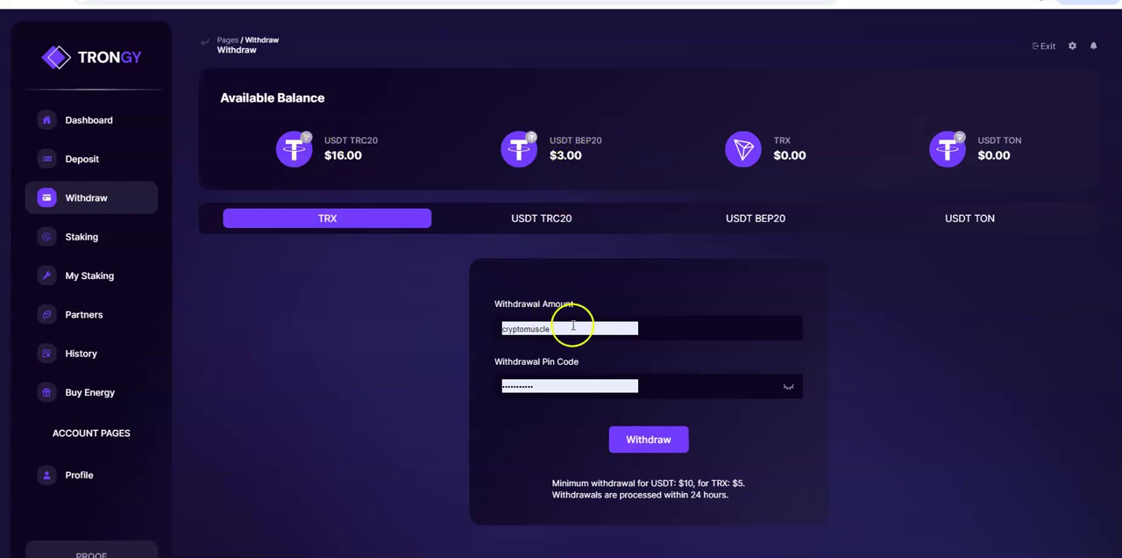
- Order a 16.00 USDT TRC20 withdrawal with the pin, then switch to USDT BEP20 for 3.00
{"action": "left_click", "coordinate": [561, 221]}
{"action": "left_click_drag", "start_coordinate": [635, 326], "coordinate": [508, 328]}
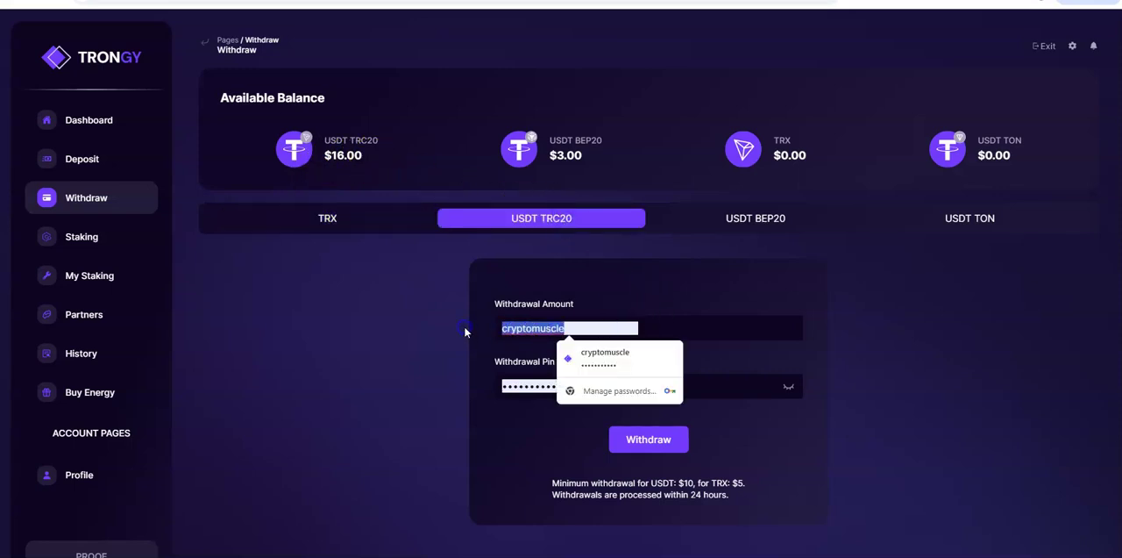
{"action": "type", "text": "16.00"}
{"action": "left_click_drag", "start_coordinate": [586, 386], "coordinate": [454, 383]}
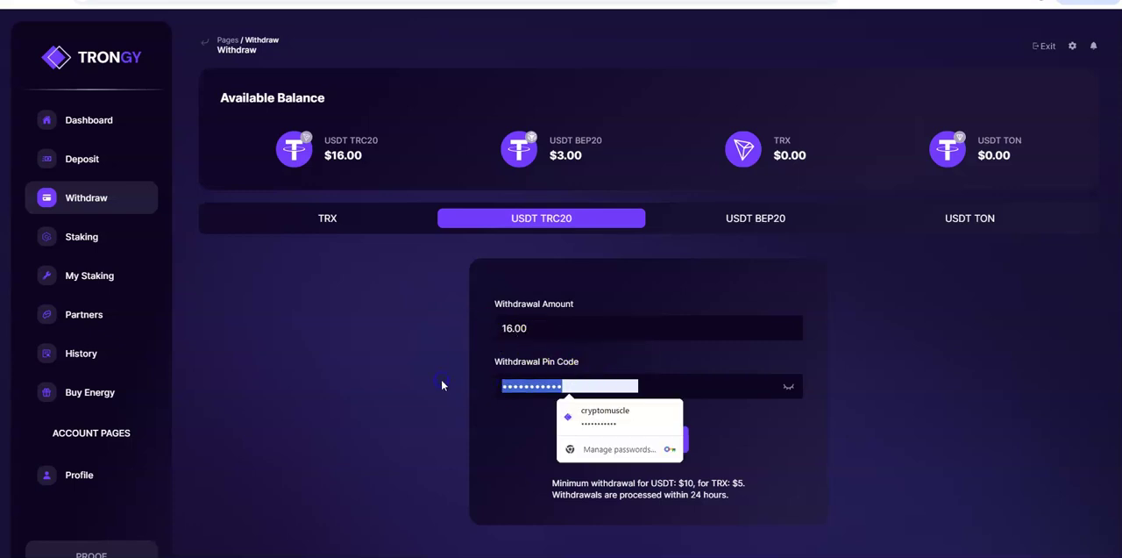
{"action": "type", "text": "•••••"}
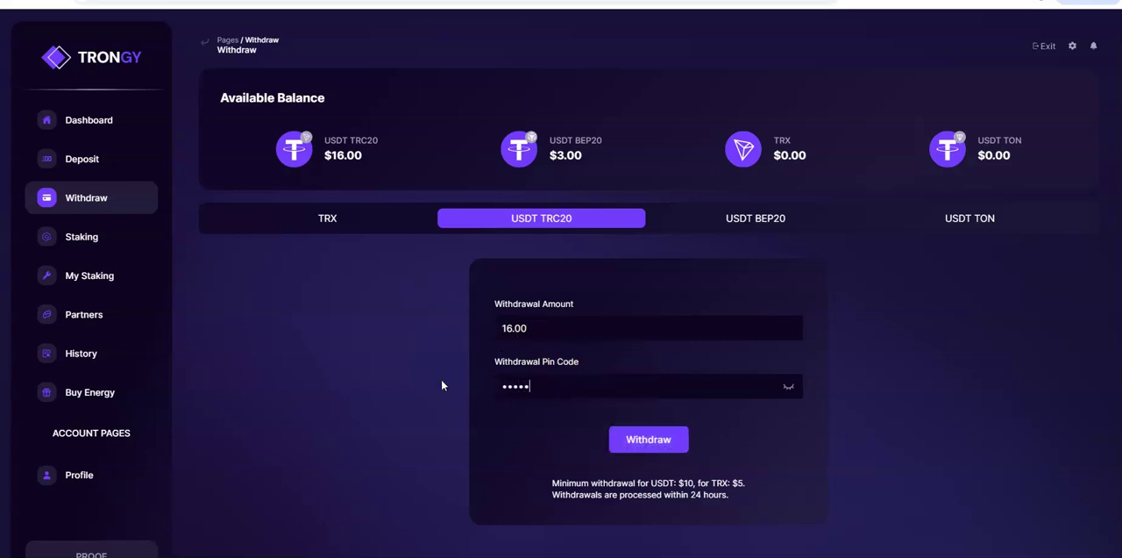
{"action": "key", "text": "BackSpace"}
{"action": "type", "text": "••"}
{"action": "left_click", "coordinate": [649, 438]}
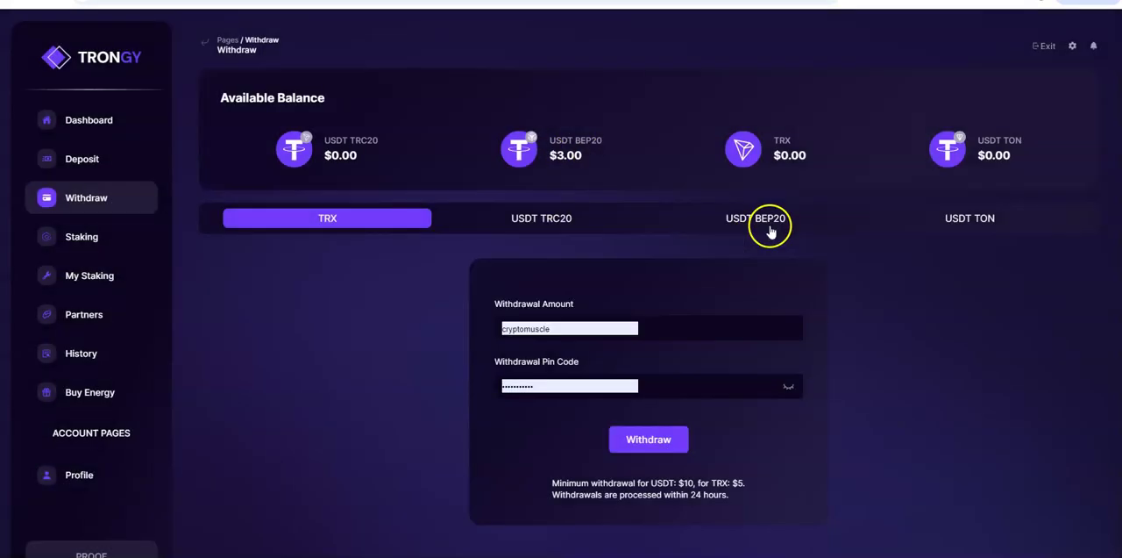
{"action": "left_click", "coordinate": [766, 217]}
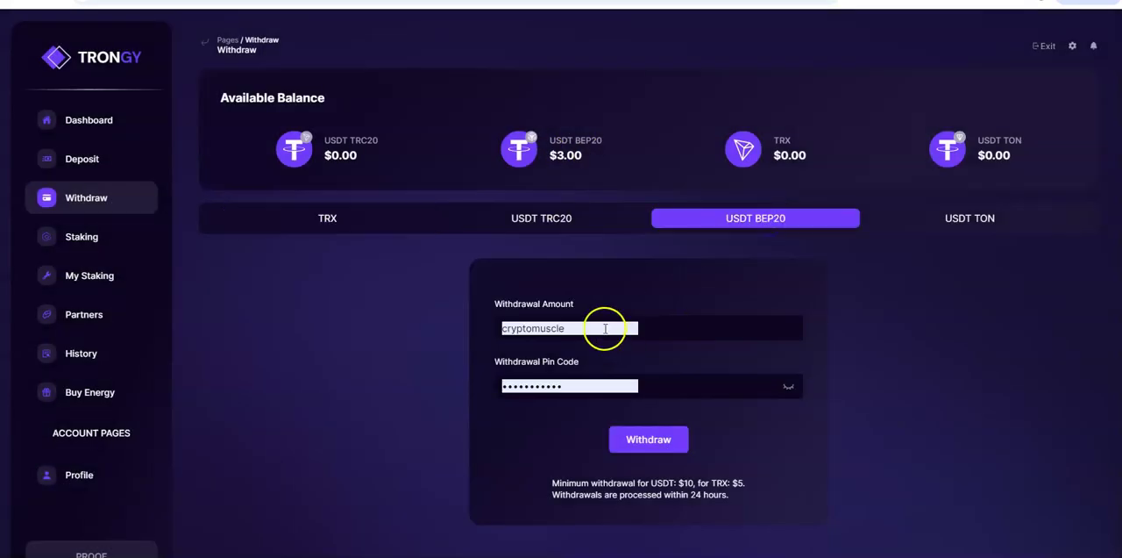
{"action": "left_click", "coordinate": [605, 328]}
{"action": "type", "text": "3.00"}
- Fill the BEP20 pin code with the saved password, clear the amount, and dismiss the suggestion
{"action": "left_click_drag", "start_coordinate": [578, 386], "coordinate": [463, 396]}
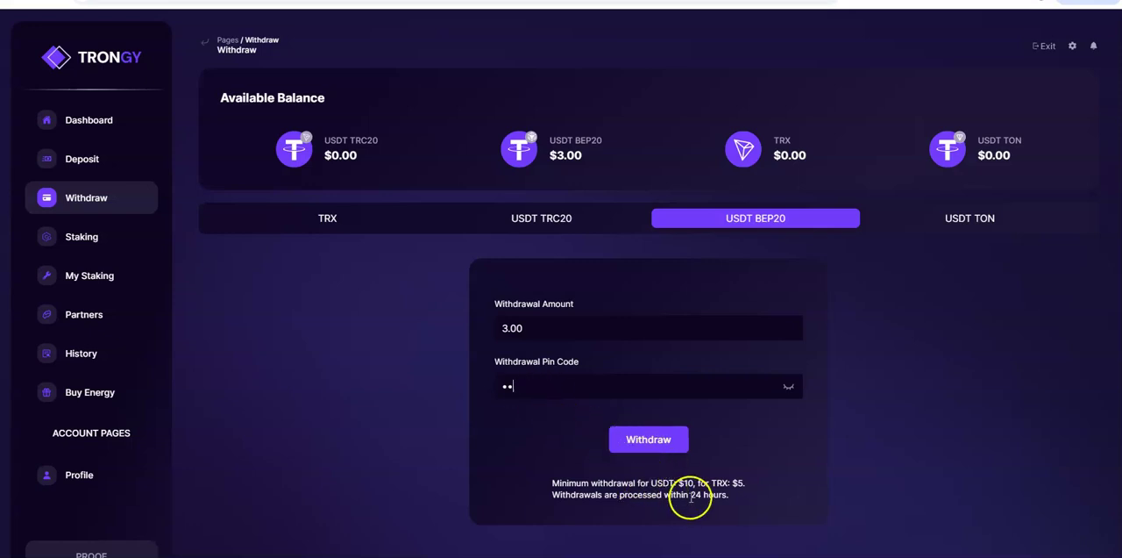
{"action": "left_click", "coordinate": [526, 327]}
{"action": "key", "text": "ctrl+a"}
{"action": "key", "text": "BackSpace"}
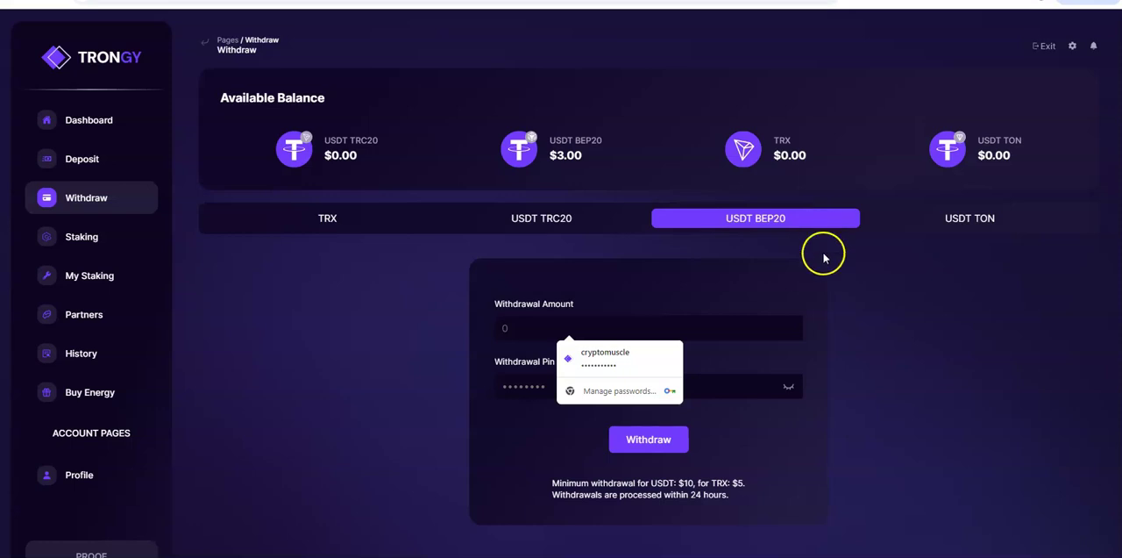
{"action": "left_click", "coordinate": [402, 402]}
{"action": "left_click", "coordinate": [403, 395]}
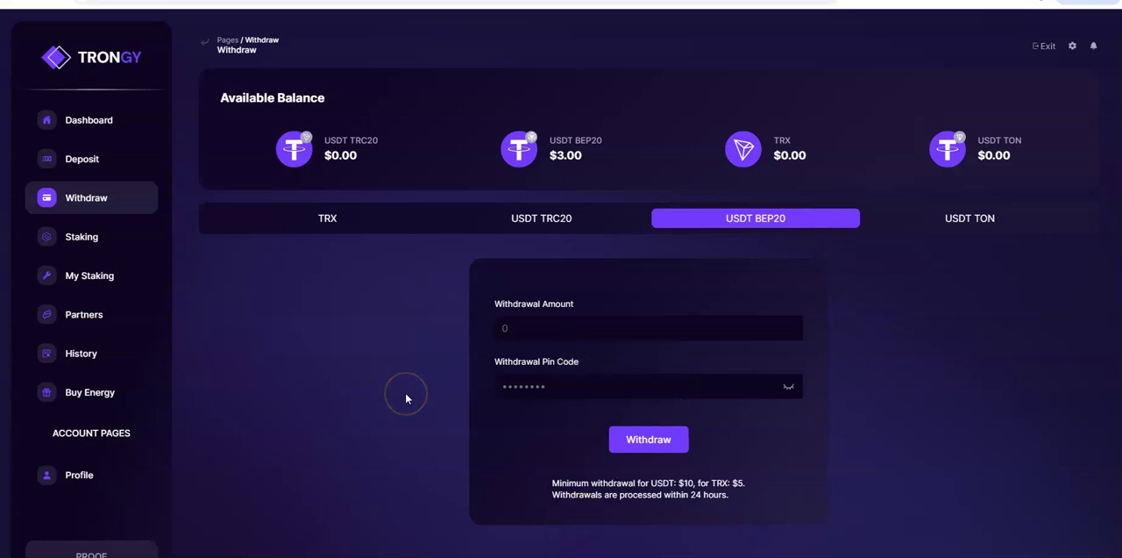
- Go to Dashboard, then History, and show the Withdrawal records
{"action": "left_click", "coordinate": [72, 123]}
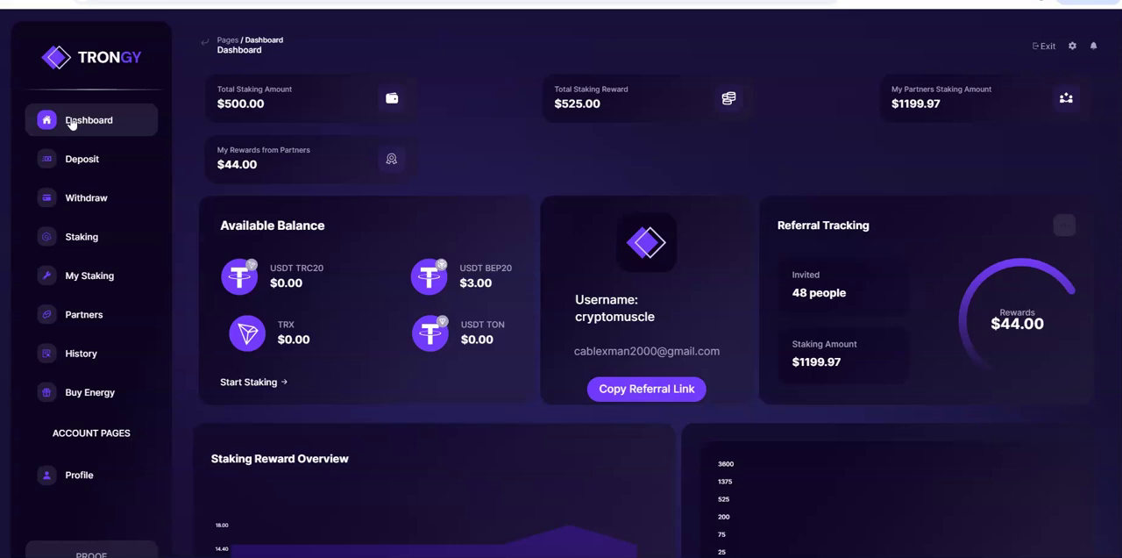
{"action": "left_click", "coordinate": [81, 355]}
{"action": "left_click", "coordinate": [462, 88]}
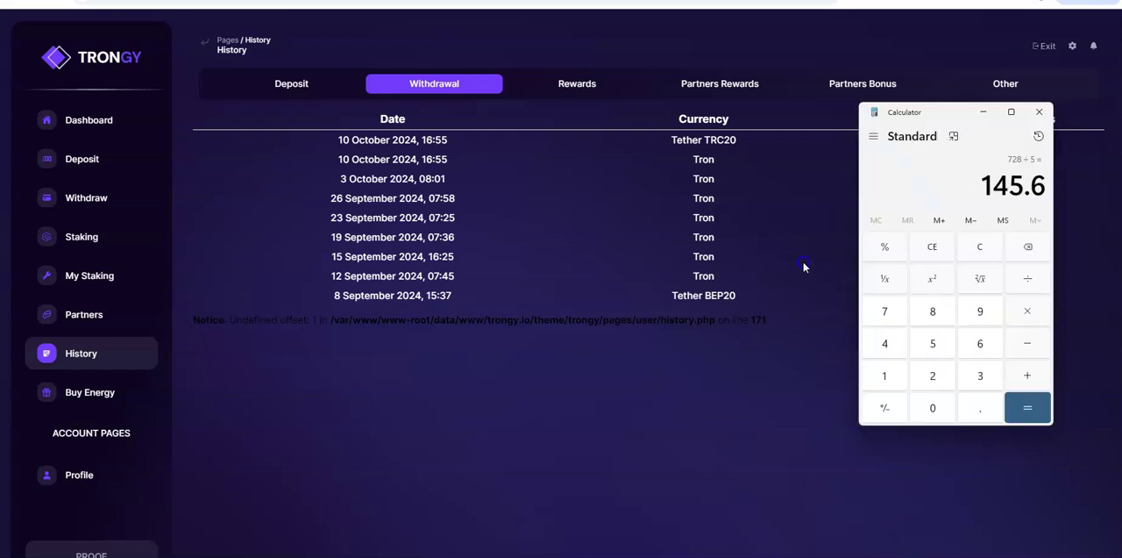
- Move Calculator over the history, clear it, and enter 20 + 90 + 60
{"action": "left_click_drag", "start_coordinate": [962, 115], "coordinate": [583, 95]}
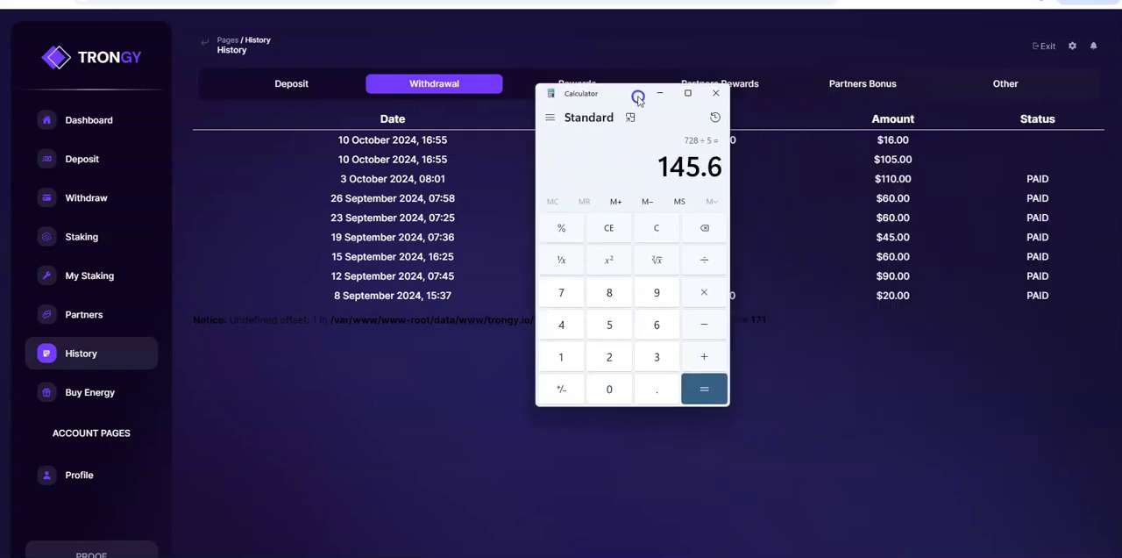
{"action": "left_click", "coordinate": [602, 227]}
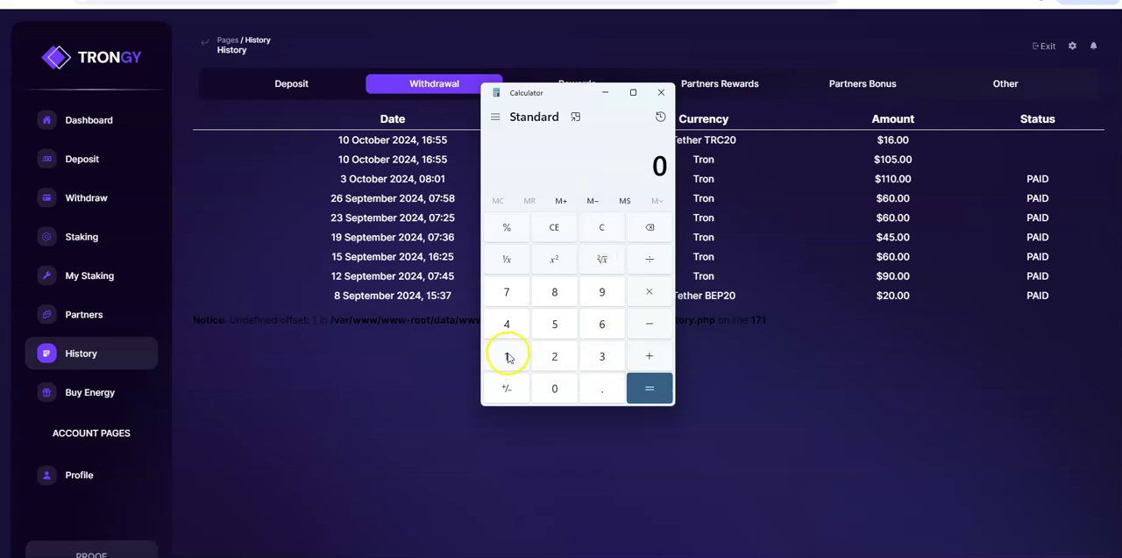
{"action": "left_click", "coordinate": [554, 356]}
{"action": "left_click", "coordinate": [554, 389]}
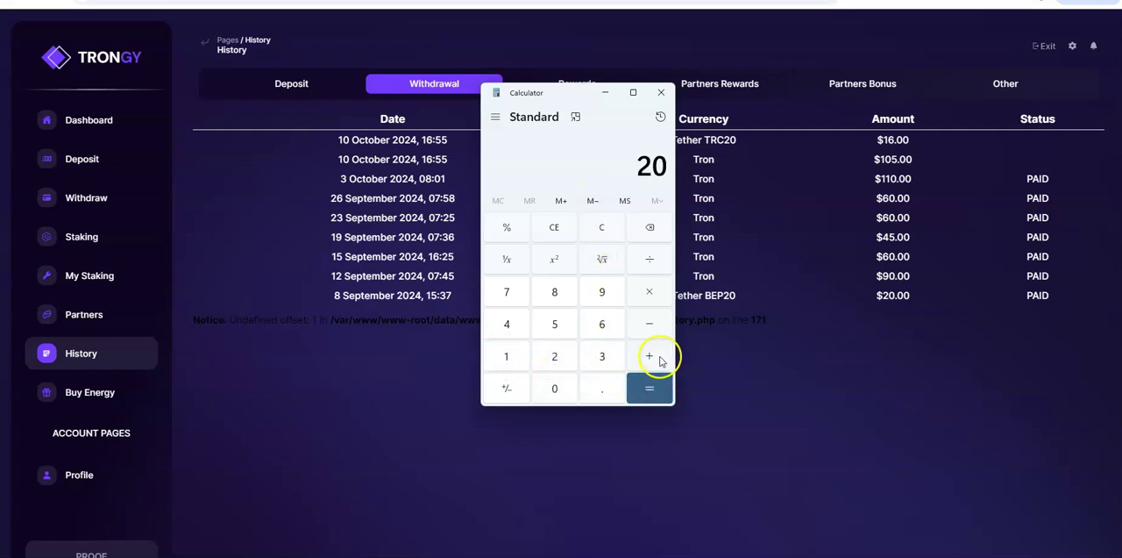
{"action": "left_click", "coordinate": [601, 291]}
{"action": "left_click", "coordinate": [554, 389]}
{"action": "left_click", "coordinate": [648, 356]}
{"action": "left_click", "coordinate": [601, 324]}
{"action": "left_click", "coordinate": [554, 389]}
- Add 45, 60, 60 and 110 for a running total of 445
{"action": "left_click", "coordinate": [653, 356]}
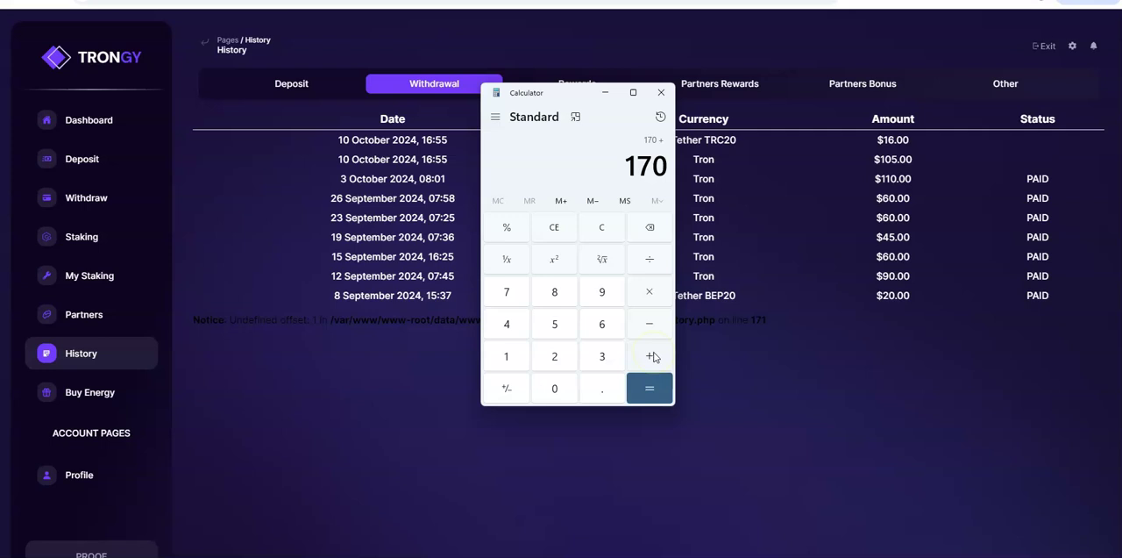
{"action": "left_click", "coordinate": [506, 323]}
{"action": "left_click", "coordinate": [557, 322]}
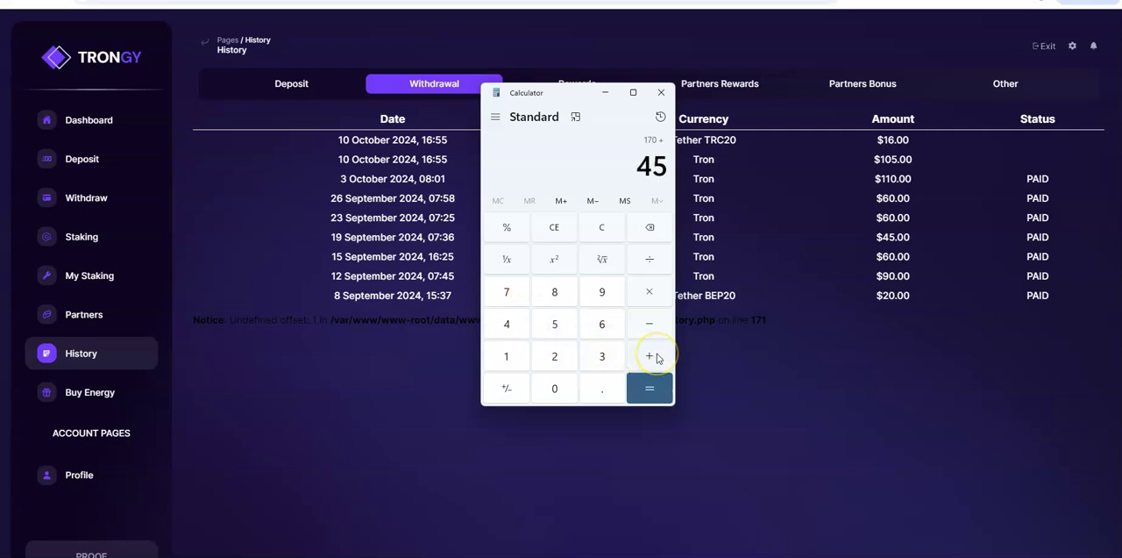
{"action": "left_click", "coordinate": [653, 356]}
{"action": "left_click", "coordinate": [601, 324]}
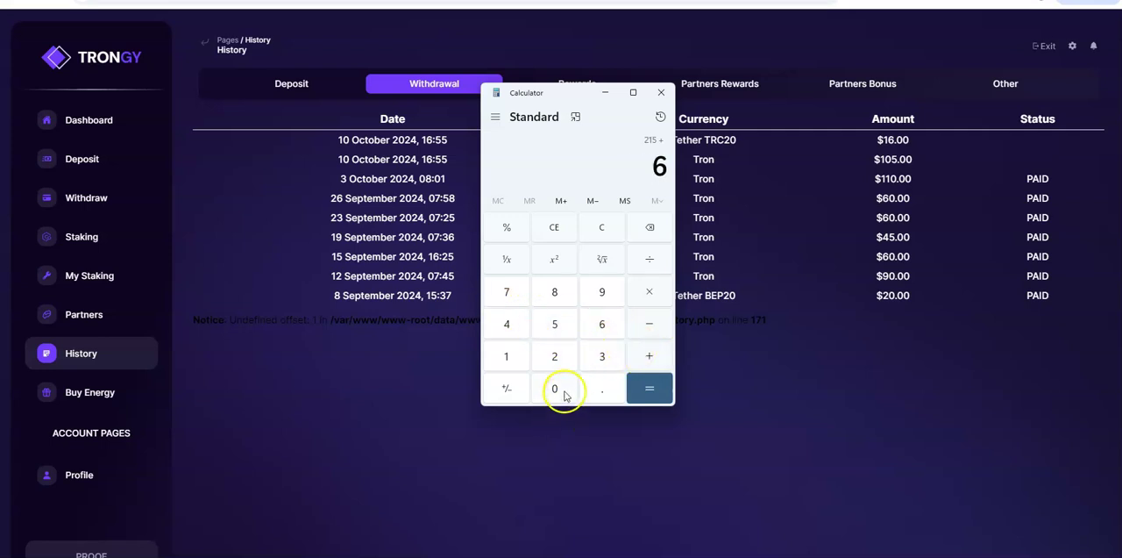
{"action": "left_click", "coordinate": [554, 388]}
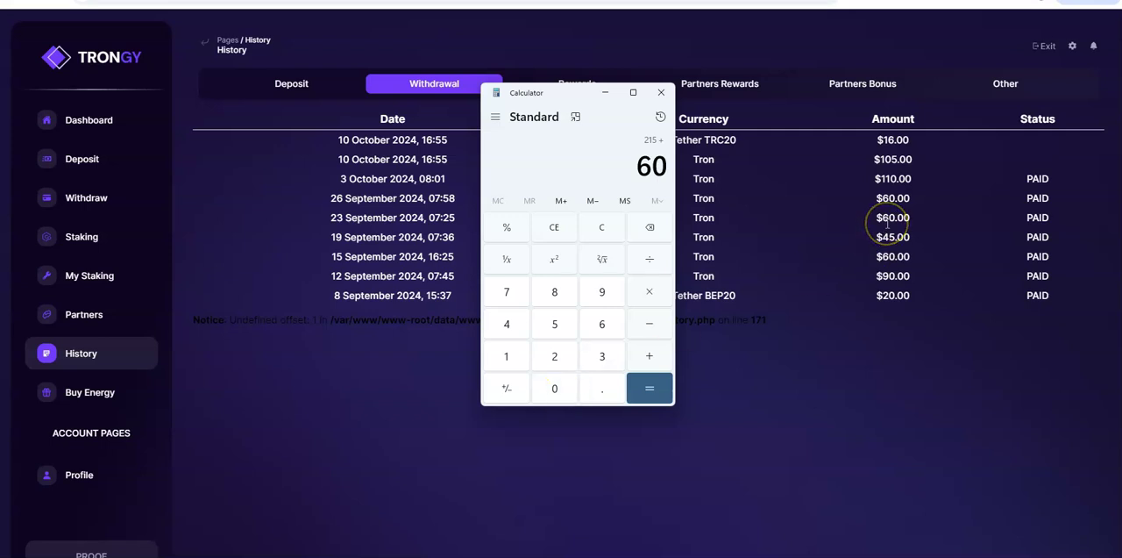
{"action": "left_click", "coordinate": [649, 356]}
{"action": "left_click", "coordinate": [602, 324]}
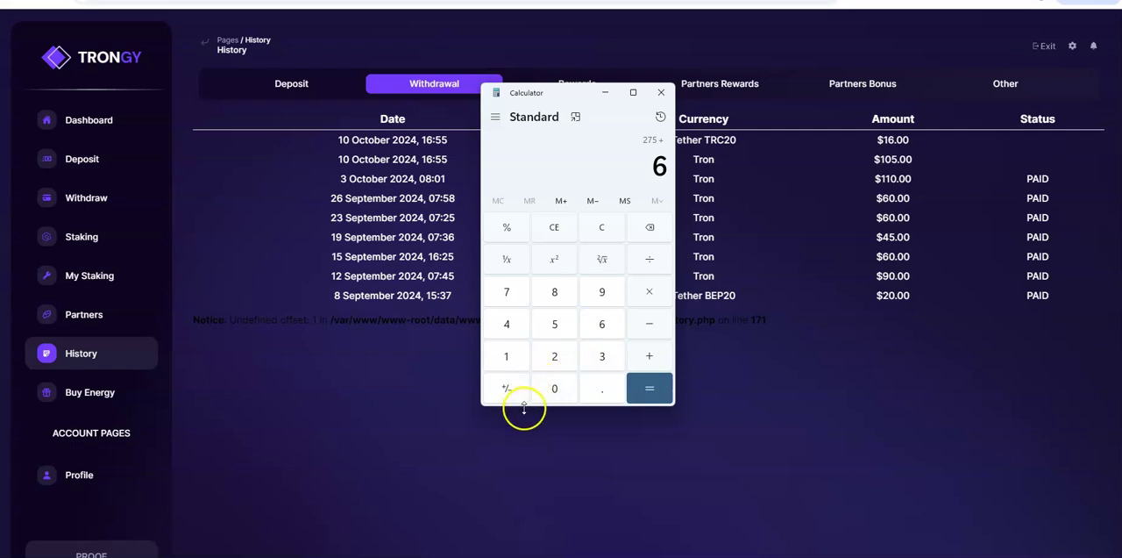
{"action": "left_click", "coordinate": [554, 389]}
{"action": "left_click", "coordinate": [648, 356]}
{"action": "left_click", "coordinate": [506, 356]}
{"action": "left_click", "coordinate": [554, 388]}
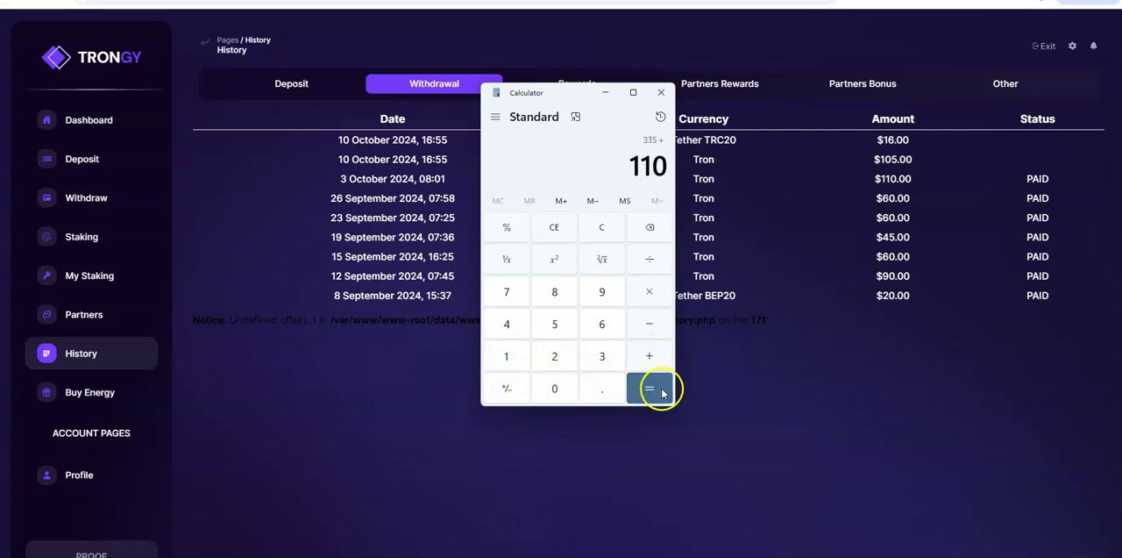
{"action": "left_click", "coordinate": [650, 387]}
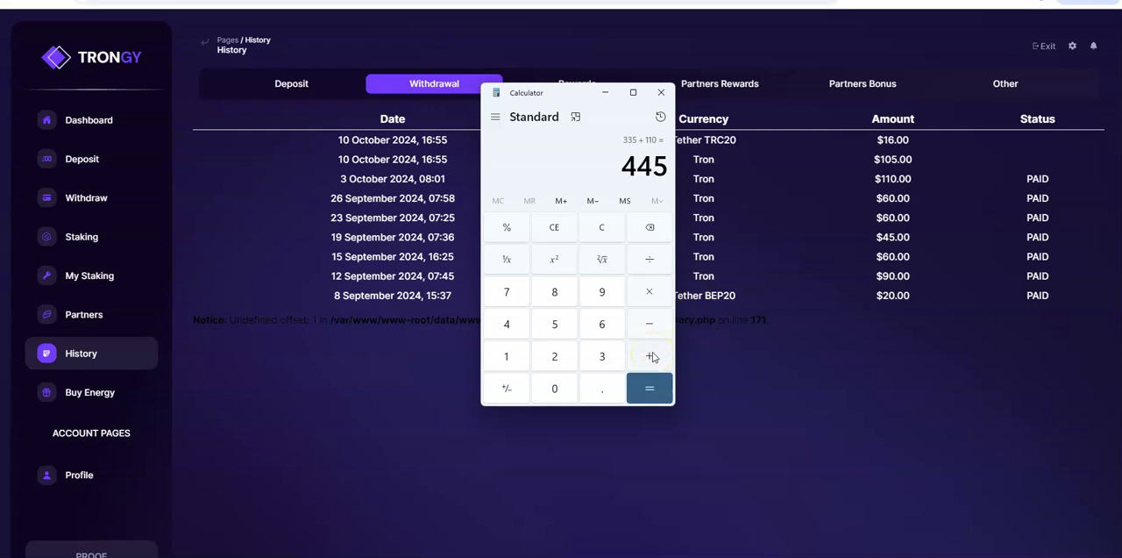
- Add 121 for the two latest withdrawals to reach 566, then return to the browser
{"action": "left_click", "coordinate": [506, 356]}
{"action": "left_click", "coordinate": [554, 356]}
{"action": "left_click", "coordinate": [505, 356]}
{"action": "left_click", "coordinate": [639, 389]}
{"action": "left_click", "coordinate": [79, 125]}
- Review the in-progress $500 Advanced stake ($525 reward, 105% ROI), then return to the dashboard
{"action": "left_click", "coordinate": [79, 126]}
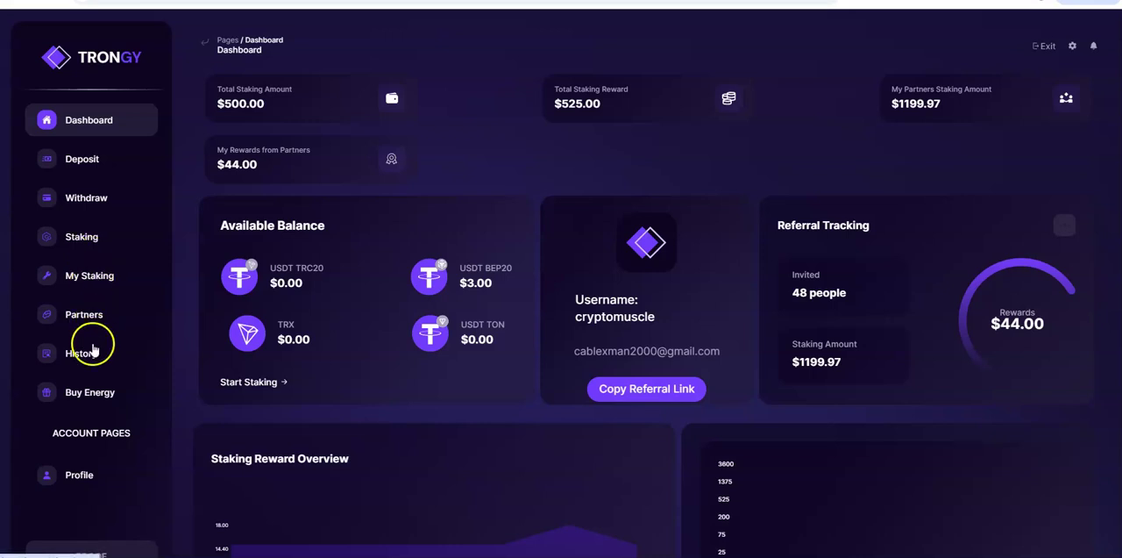
{"action": "left_click", "coordinate": [91, 281]}
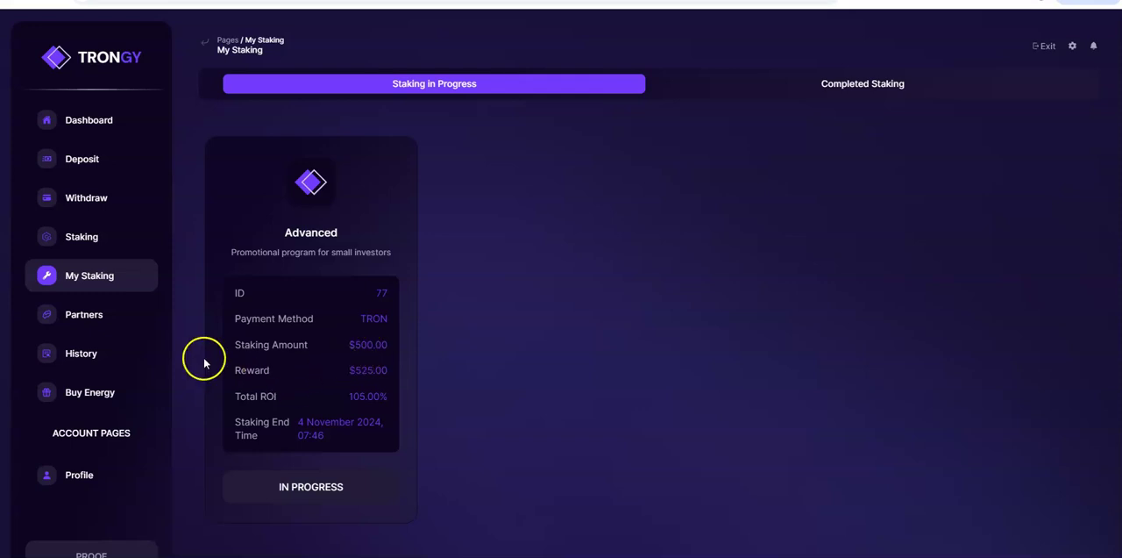
{"action": "left_click", "coordinate": [100, 120]}
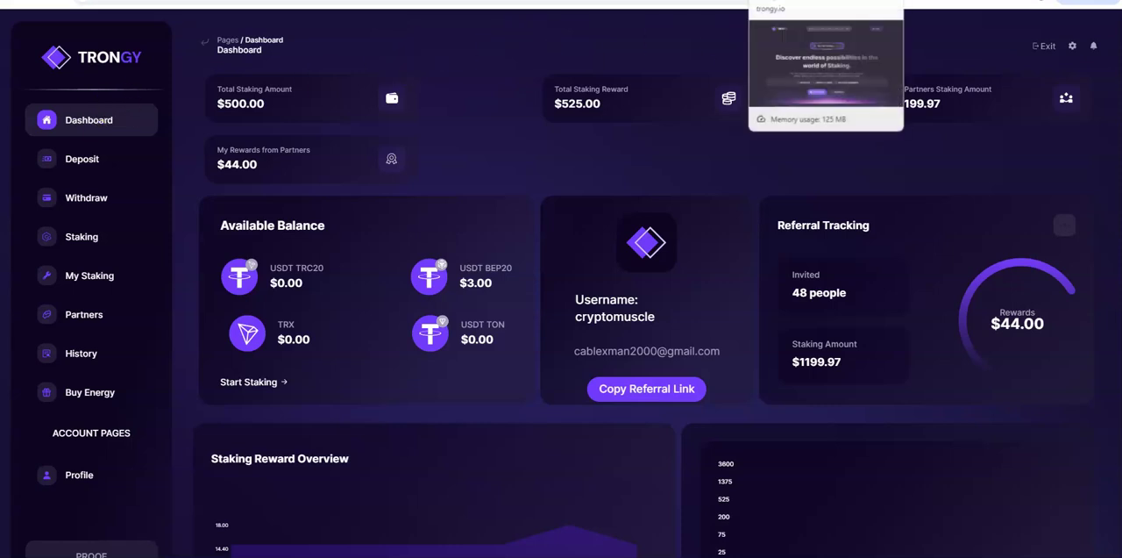
- On the trongy.io homepage, highlight the Advanced plan's total return in Flexible Choice pricing
{"action": "left_click", "coordinate": [824, 3]}
{"action": "scroll", "coordinate": [710, 294], "scroll_direction": "down", "scroll_amount": 5}
{"action": "scroll", "coordinate": [710, 293], "scroll_direction": "down", "scroll_amount": 5}
{"action": "scroll", "coordinate": [710, 294], "scroll_direction": "down", "scroll_amount": 5}
{"action": "scroll", "coordinate": [710, 294], "scroll_direction": "down", "scroll_amount": 5}
{"action": "scroll", "coordinate": [710, 294], "scroll_direction": "down", "scroll_amount": 5}
{"action": "scroll", "coordinate": [710, 294], "scroll_direction": "down", "scroll_amount": 5}
{"action": "scroll", "coordinate": [710, 294], "scroll_direction": "down", "scroll_amount": 5}
{"action": "scroll", "coordinate": [710, 295], "scroll_direction": "down", "scroll_amount": 5}
{"action": "scroll", "coordinate": [710, 295], "scroll_direction": "down", "scroll_amount": 5}
{"action": "scroll", "coordinate": [710, 295], "scroll_direction": "down", "scroll_amount": 5}
{"action": "scroll", "coordinate": [710, 295], "scroll_direction": "down", "scroll_amount": 5}
{"action": "scroll", "coordinate": [709, 293], "scroll_direction": "down", "scroll_amount": 5}
{"action": "scroll", "coordinate": [708, 293], "scroll_direction": "down", "scroll_amount": 3}
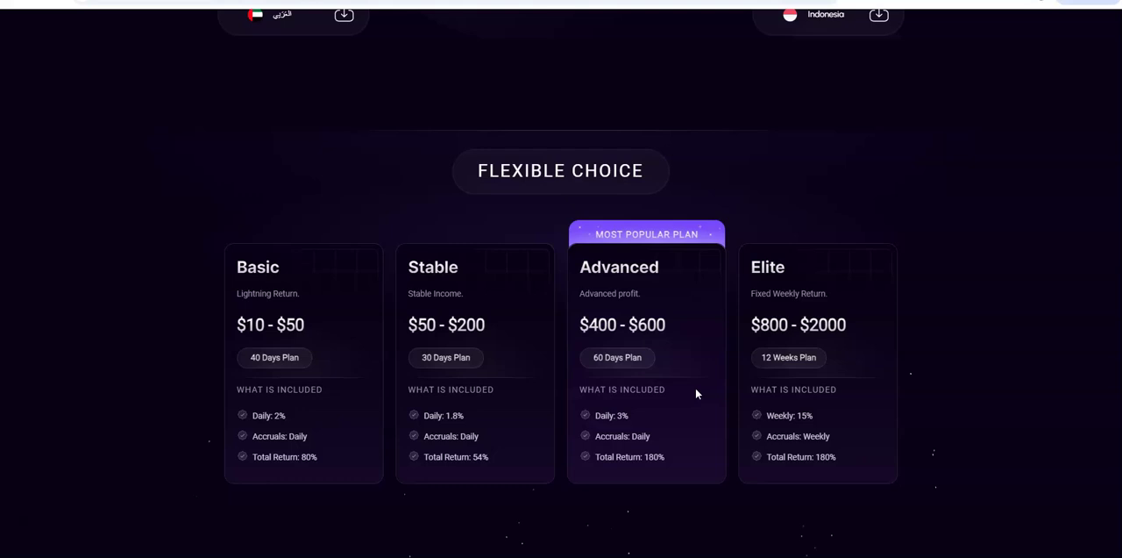
{"action": "double_click", "coordinate": [656, 456]}
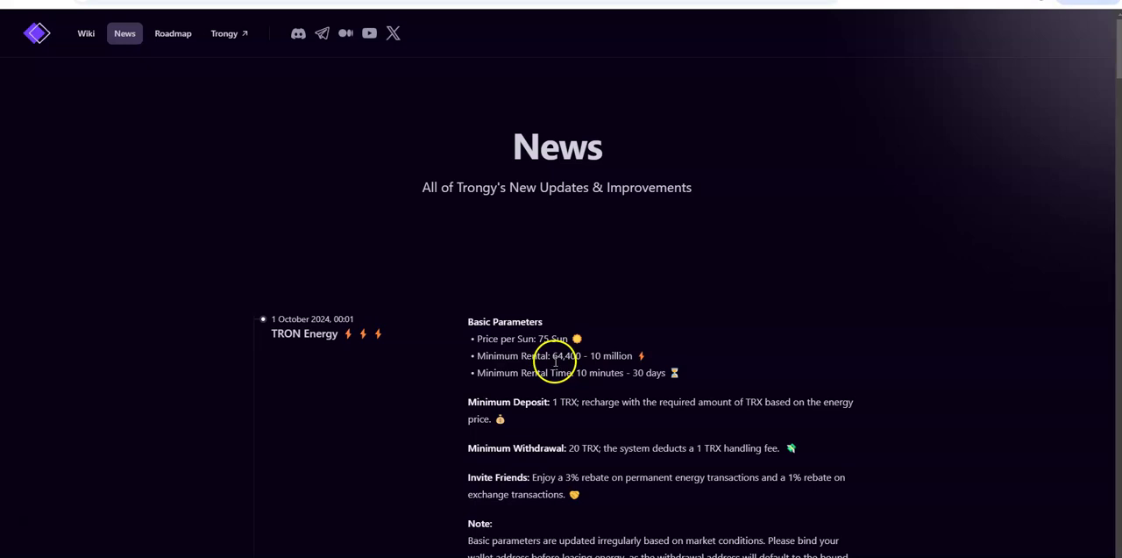
{"action": "scroll", "coordinate": [544, 364], "scroll_direction": "down", "scroll_amount": 2}
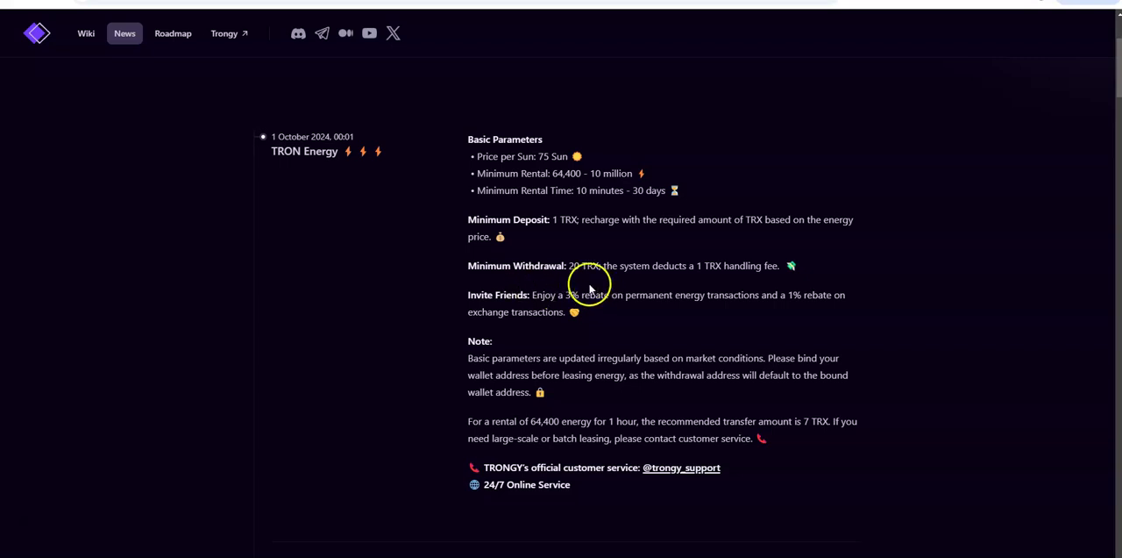
{"action": "left_click_drag", "start_coordinate": [600, 265], "coordinate": [568, 266]}
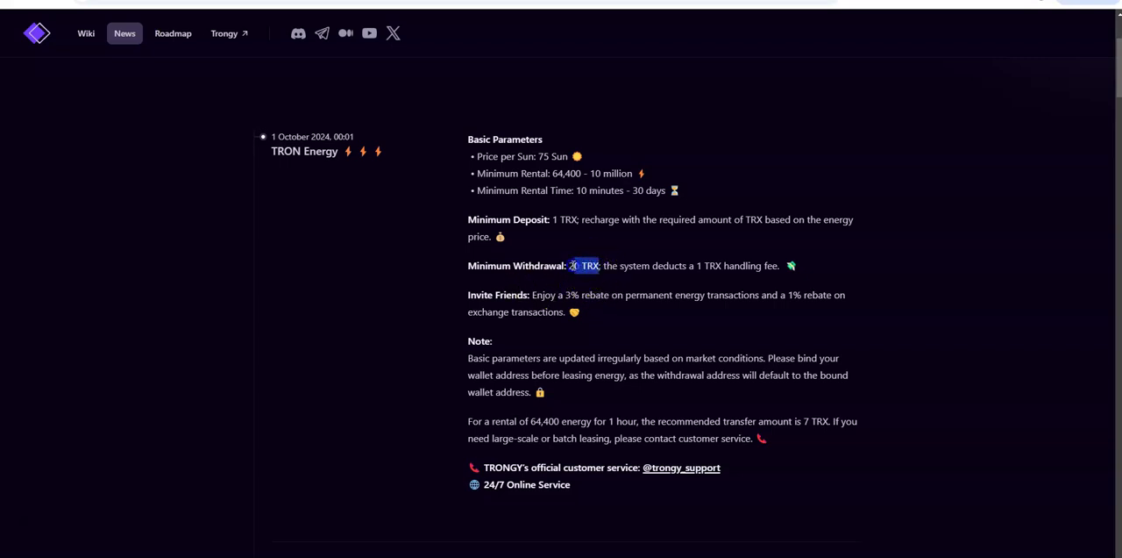
{"action": "left_click", "coordinate": [564, 222]}
{"action": "left_click", "coordinate": [574, 266]}
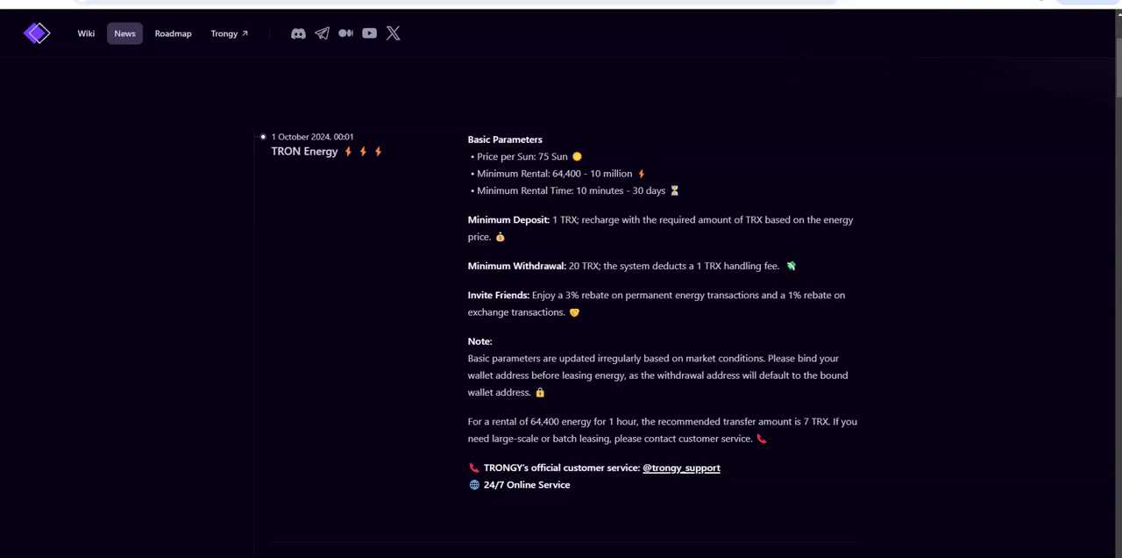
- Bring back the trongy.io homepage with the staking headline and New: TRON Energy announcement
{"action": "left_click", "coordinate": [721, 125]}
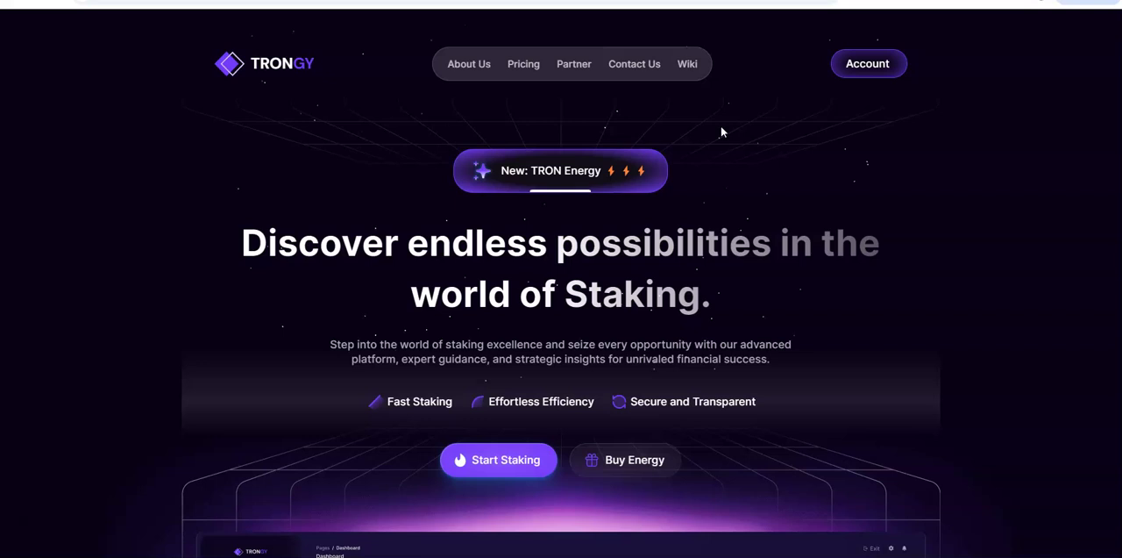
{"action": "left_click", "coordinate": [741, 132]}
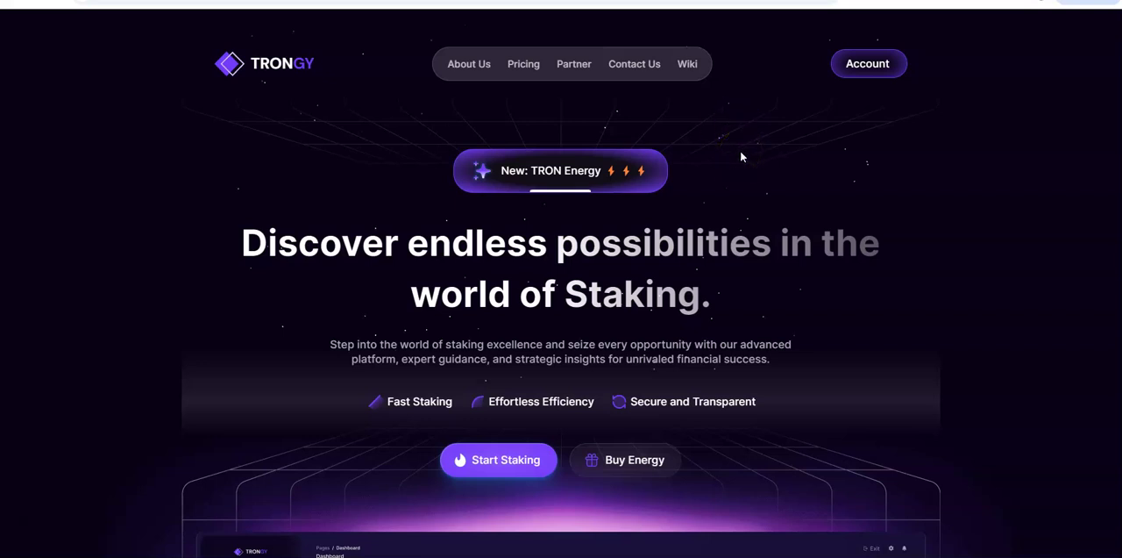